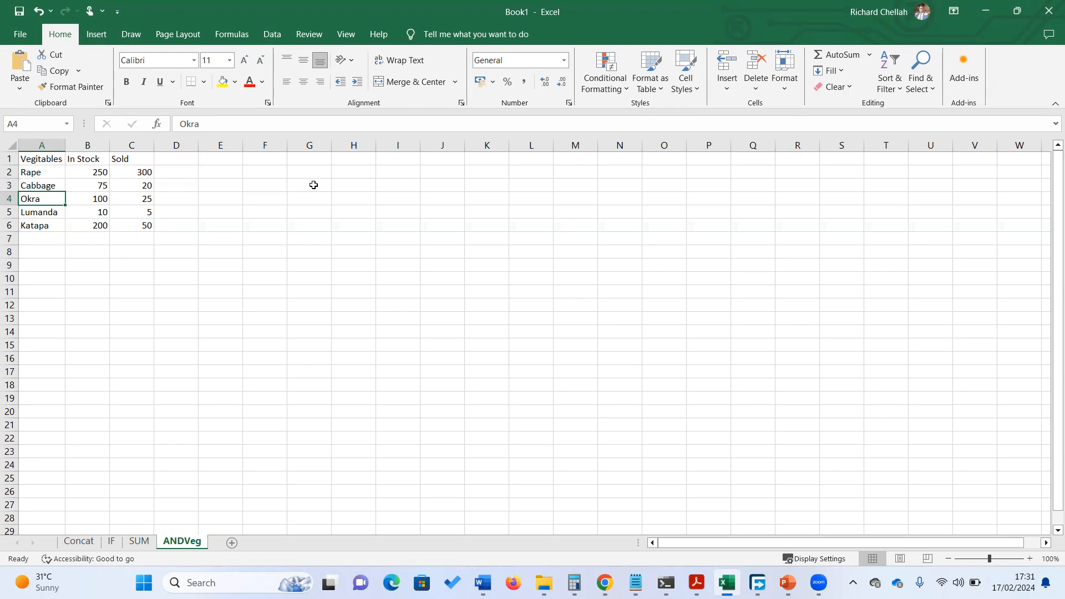
- Enter 550 in cell D2 as the total of Rape's In Stock and Sold values
click(94, 157)
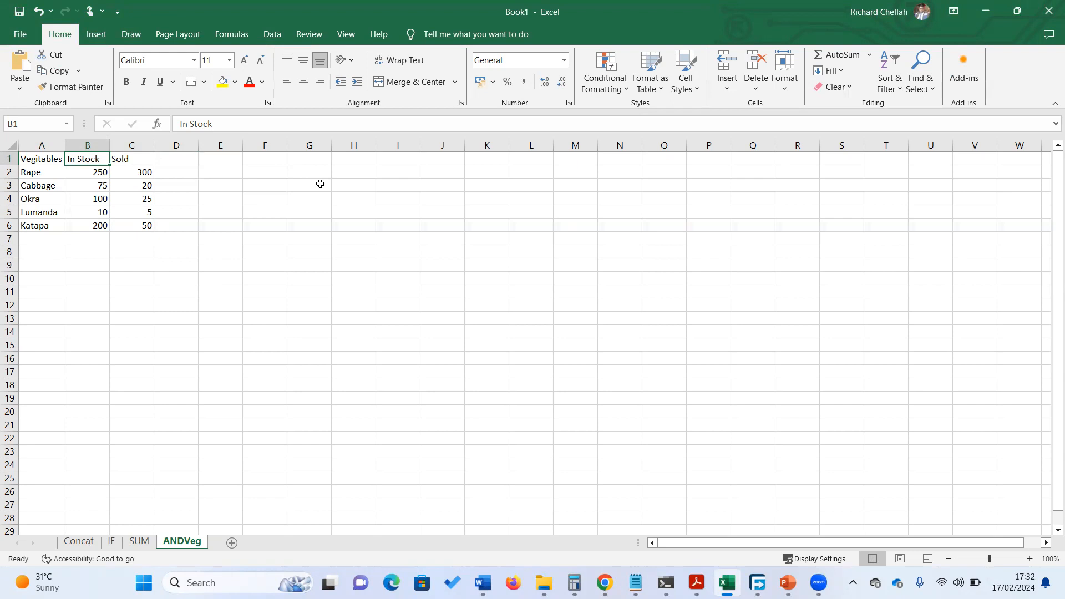
click(139, 142)
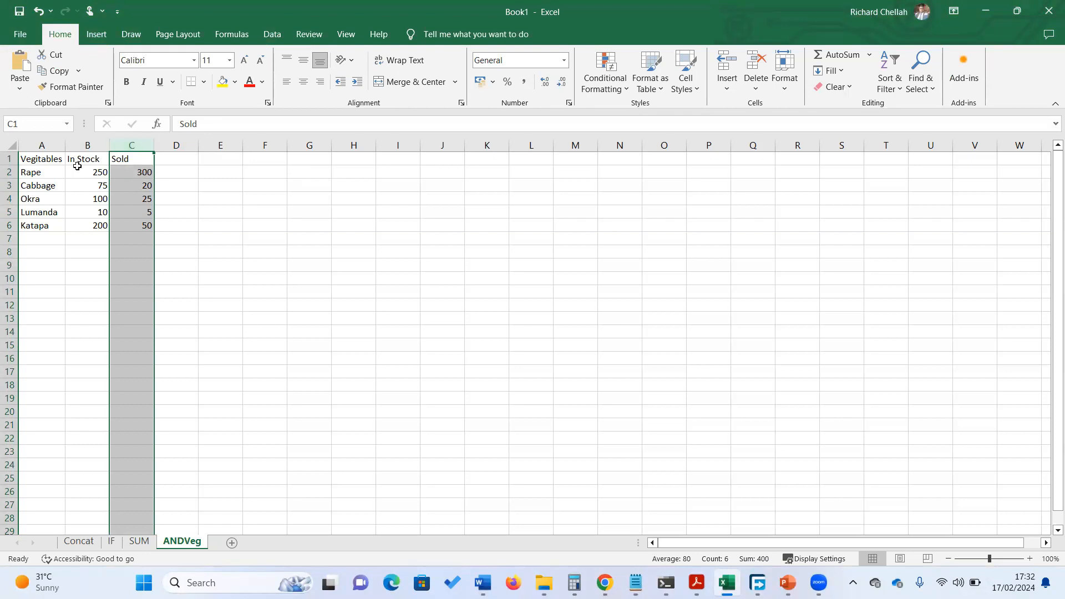
click(177, 185)
click(103, 171)
click(124, 172)
click(187, 172)
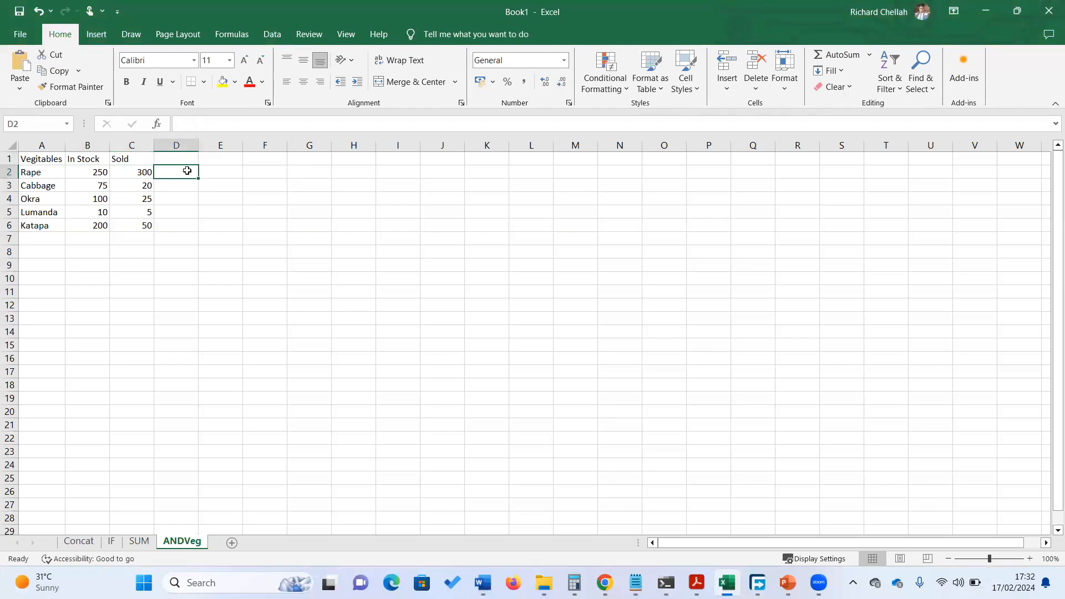
text(550)
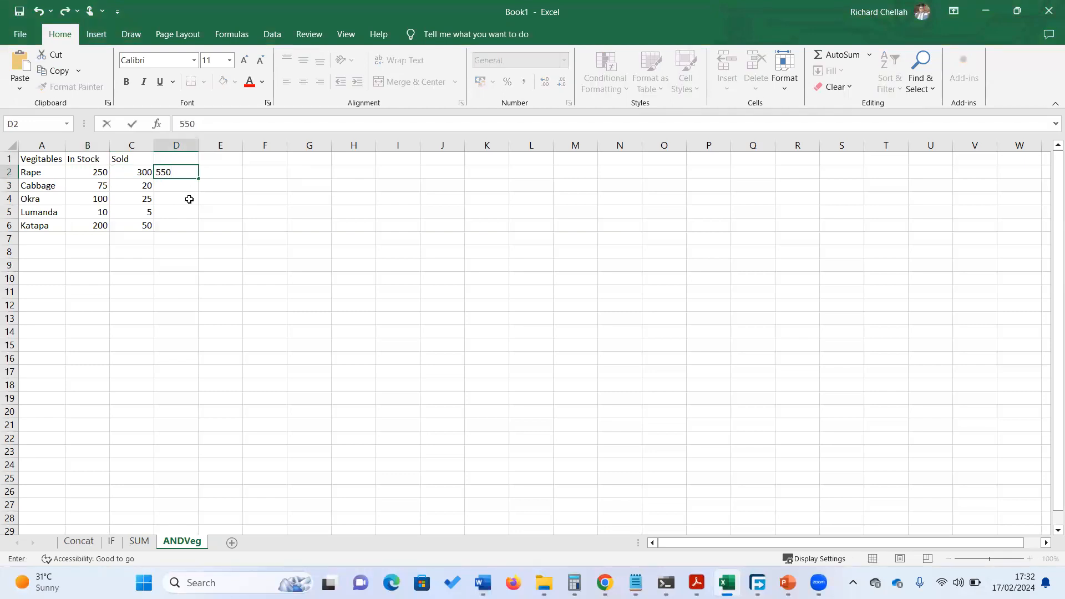
click(94, 169)
click(142, 174)
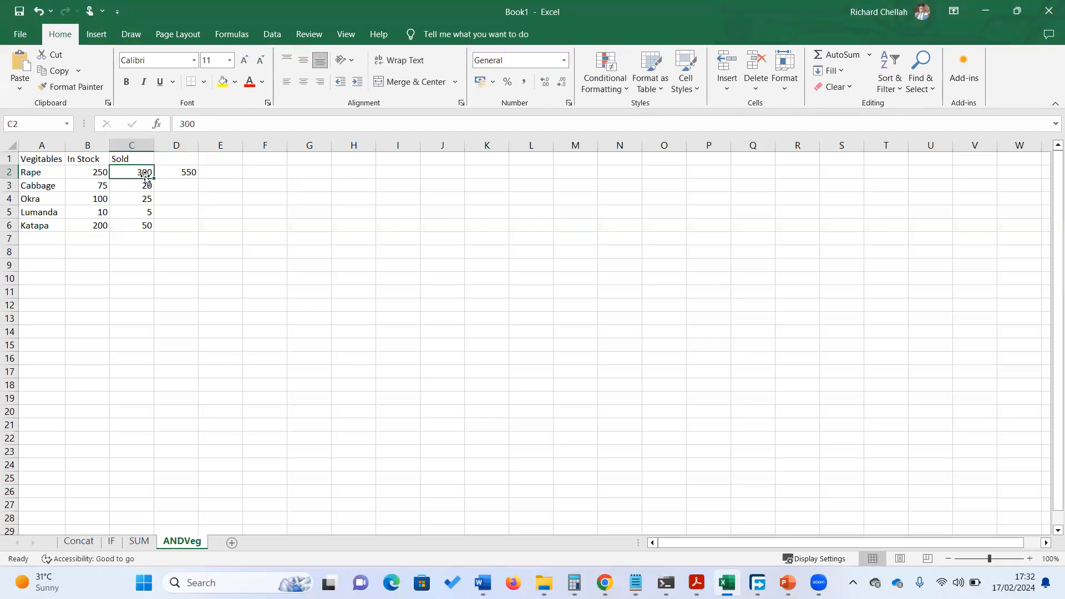
click(193, 178)
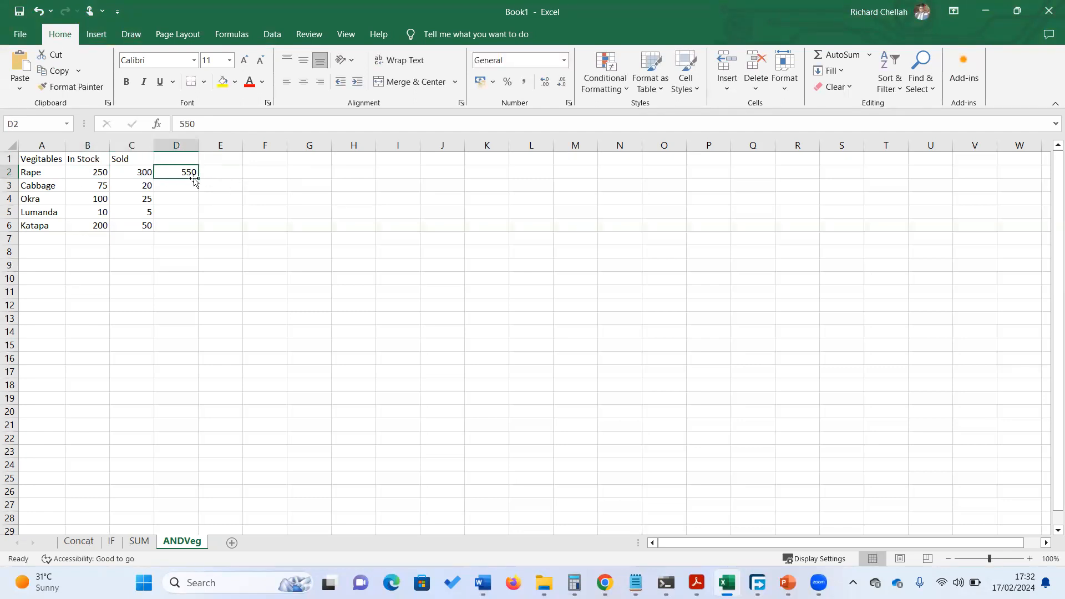
- Delete the trial total from cell D2, leaving the cell empty
key(Delete)
text(=)
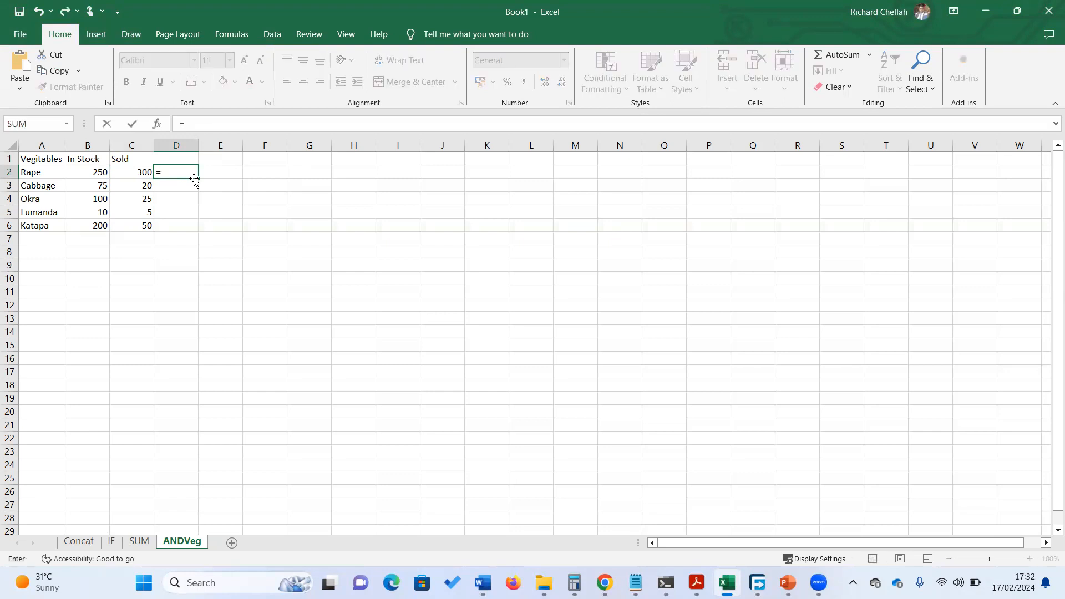
key(BackSpace)
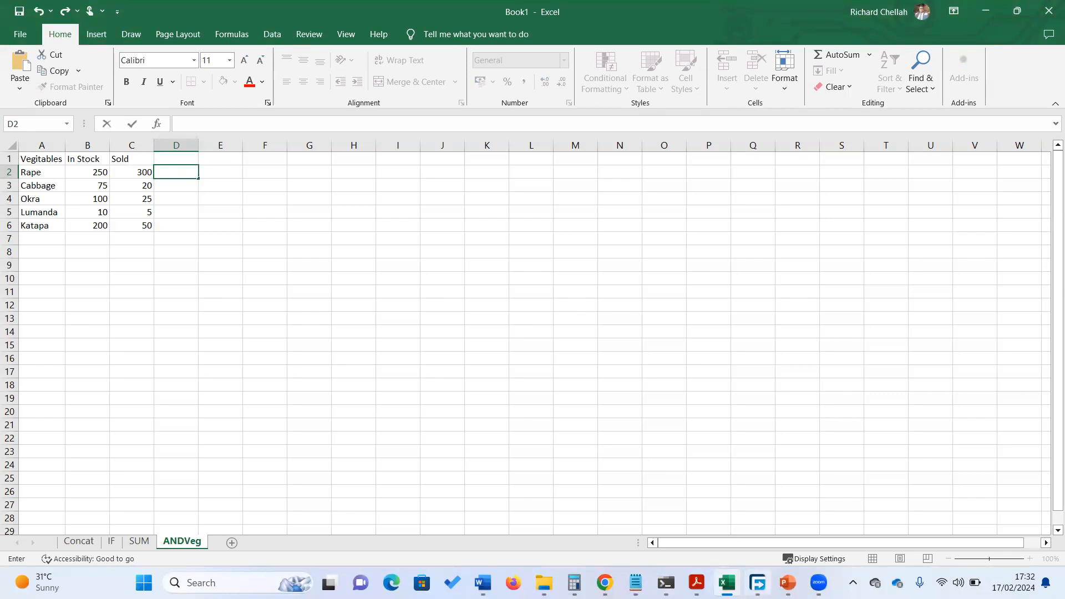
- Switch to PowerPoint to review the AND function syntax slide and return to the vegetable worksheet
click(787, 582)
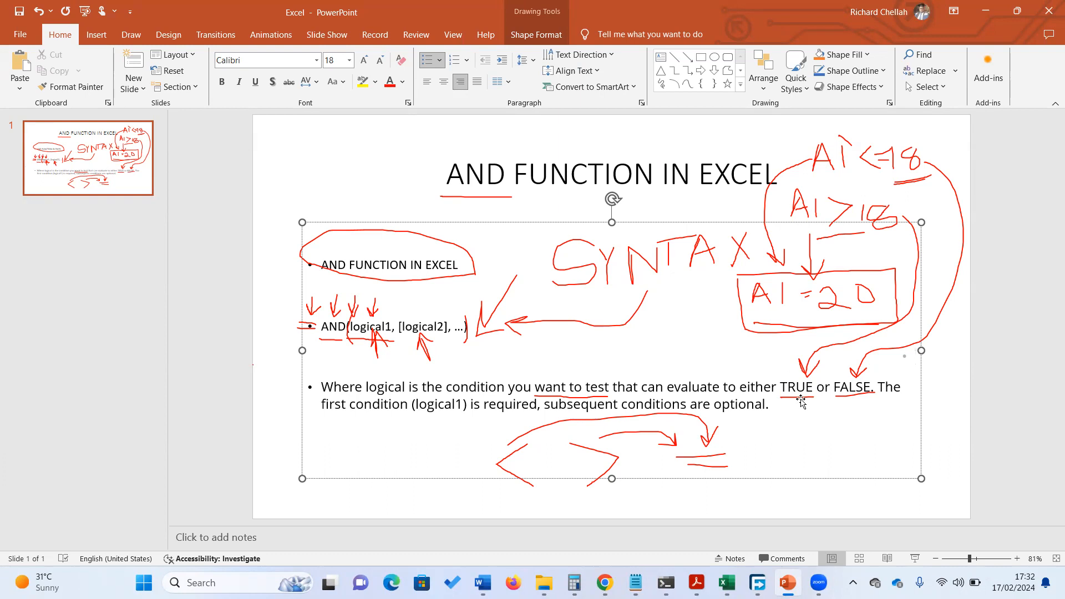
click(986, 11)
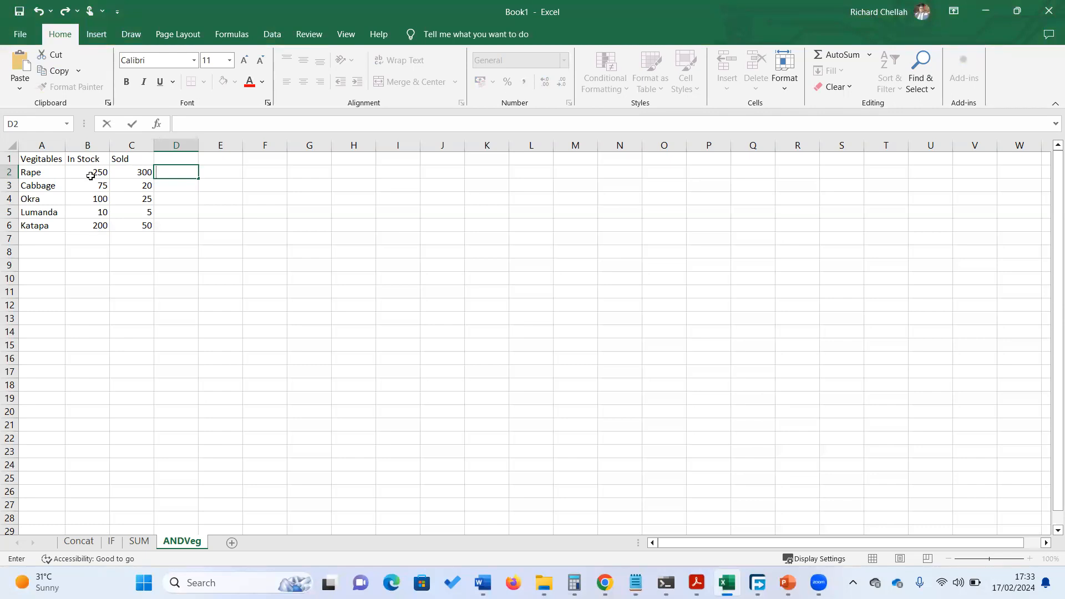
- Change Lumanda's Sold value in C5 to 20 and enter 20 in cell D11
click(92, 144)
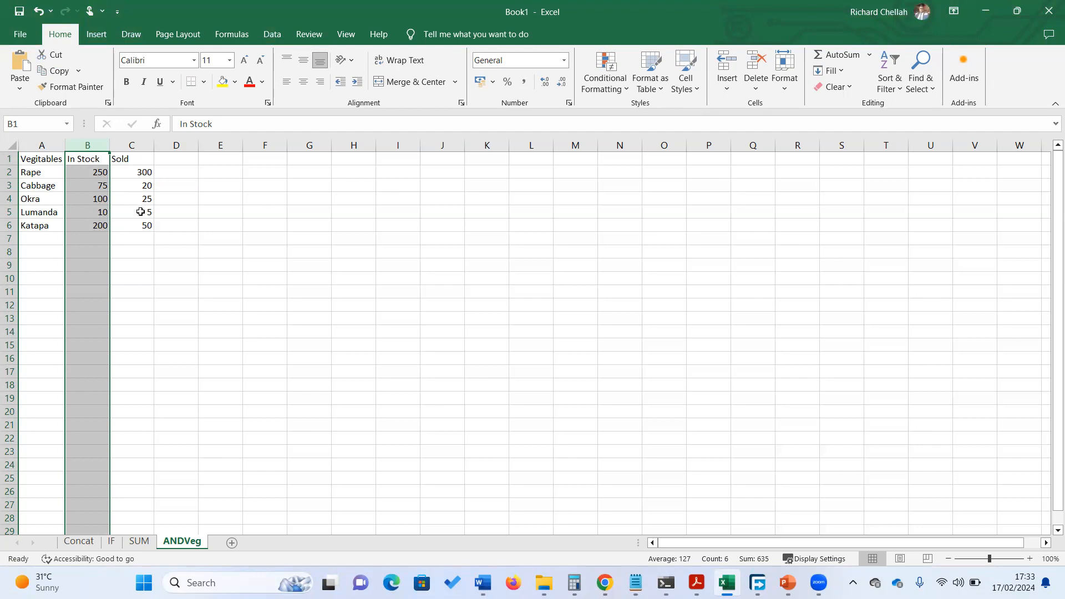
click(141, 212)
text(20)
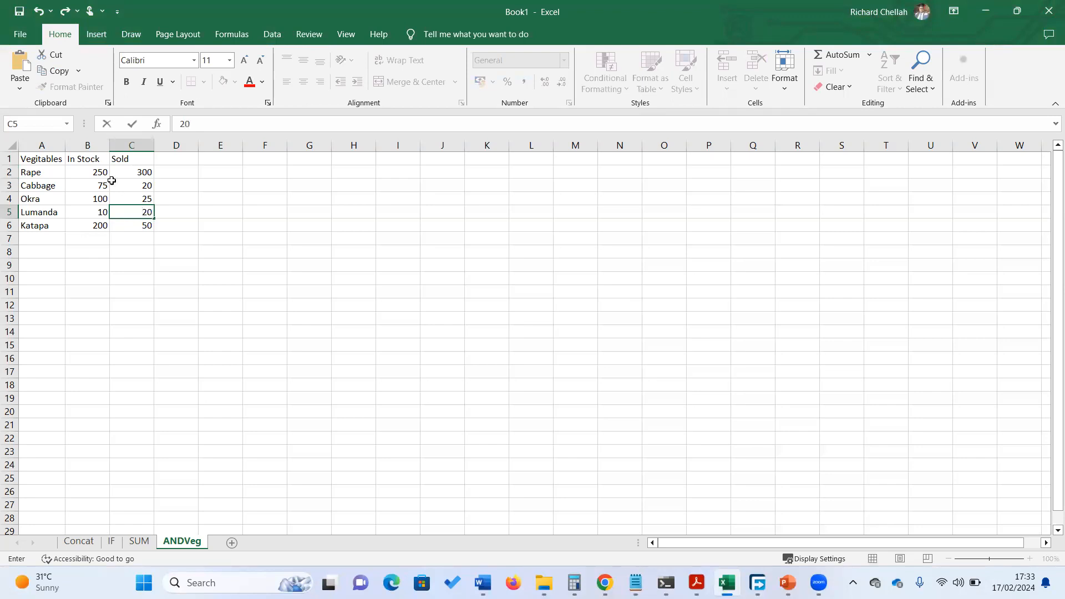
click(172, 289)
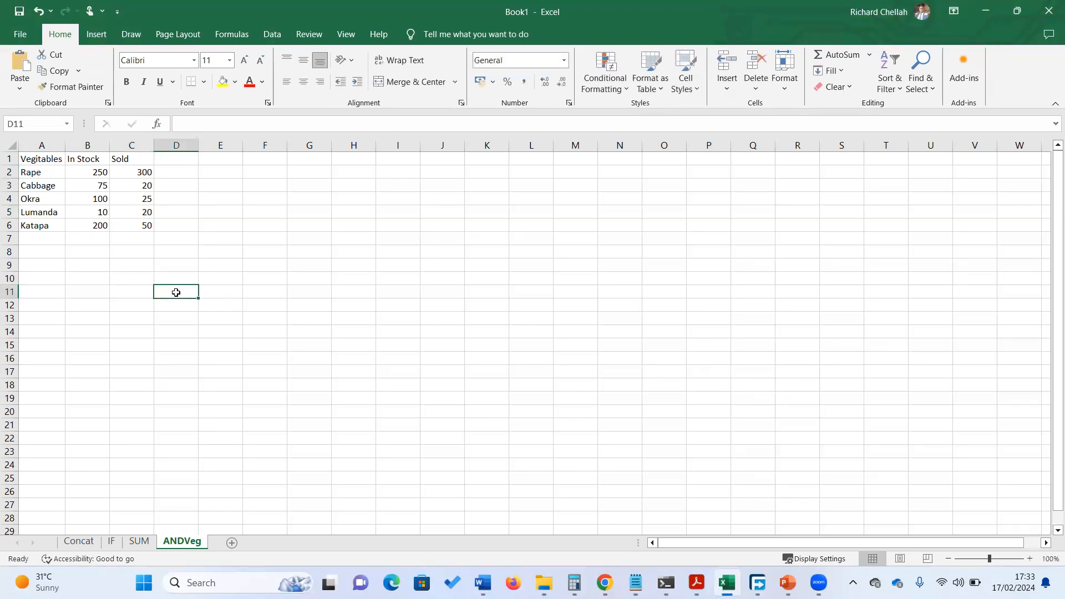
text(20)
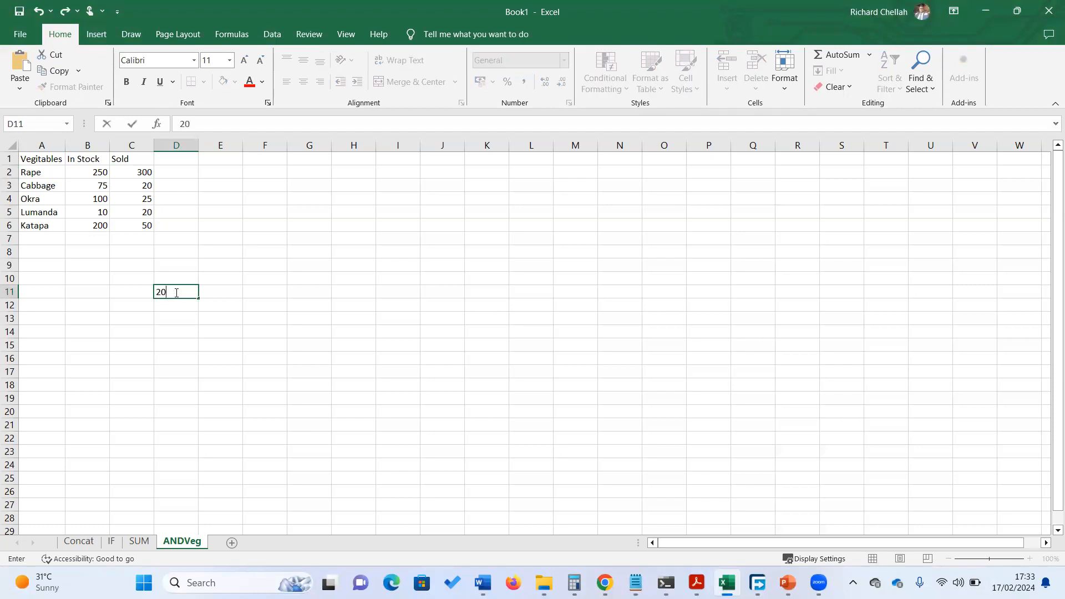
click(94, 137)
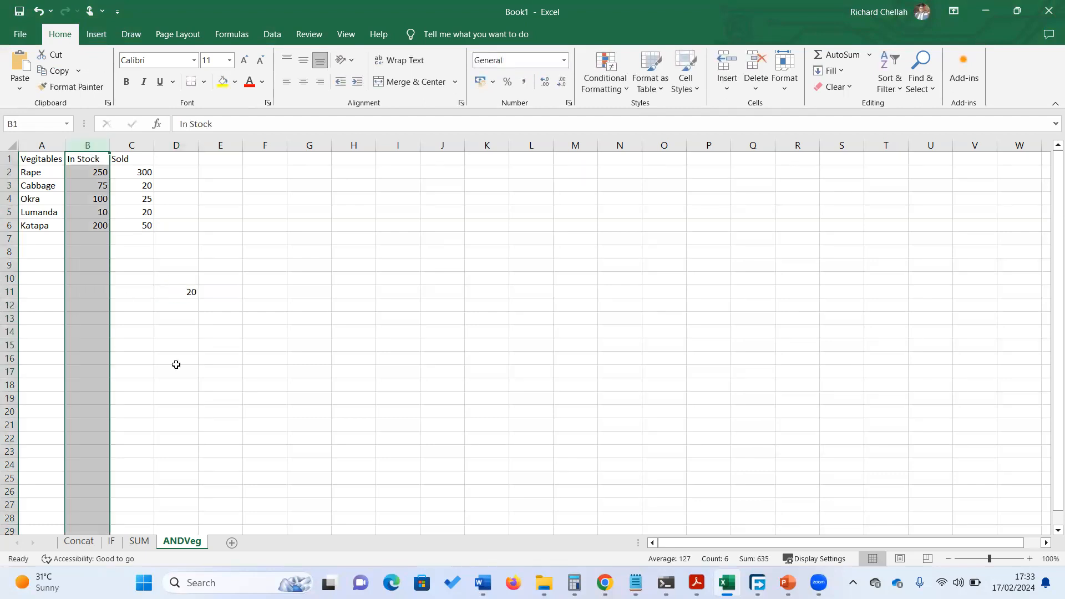
- Enter the formula =AND(B2>20) in cell D2 to test Rape's In Stock value
click(178, 169)
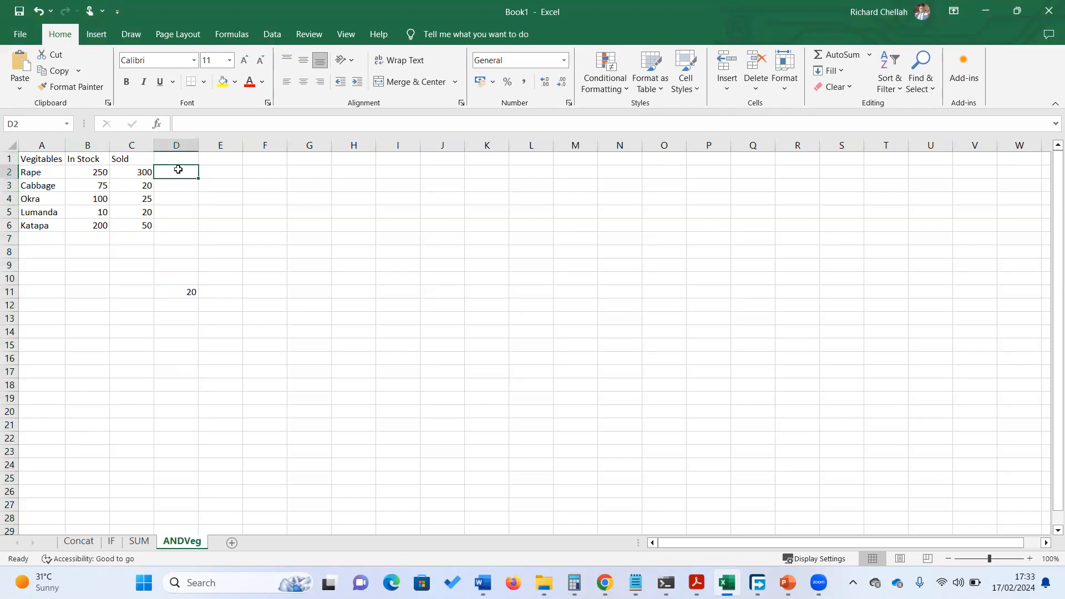
text(=)
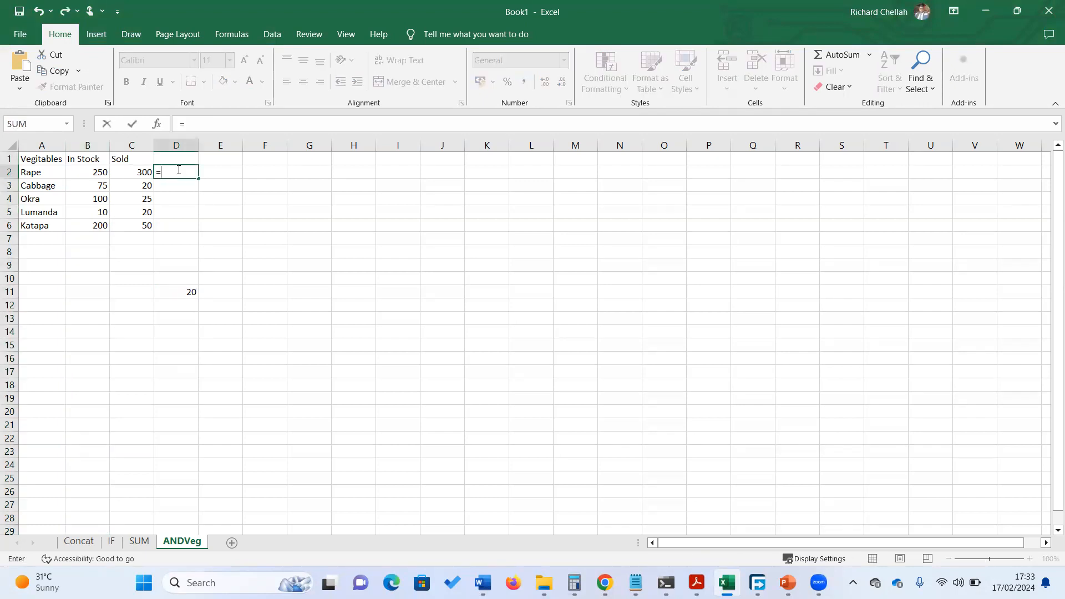
text(A)
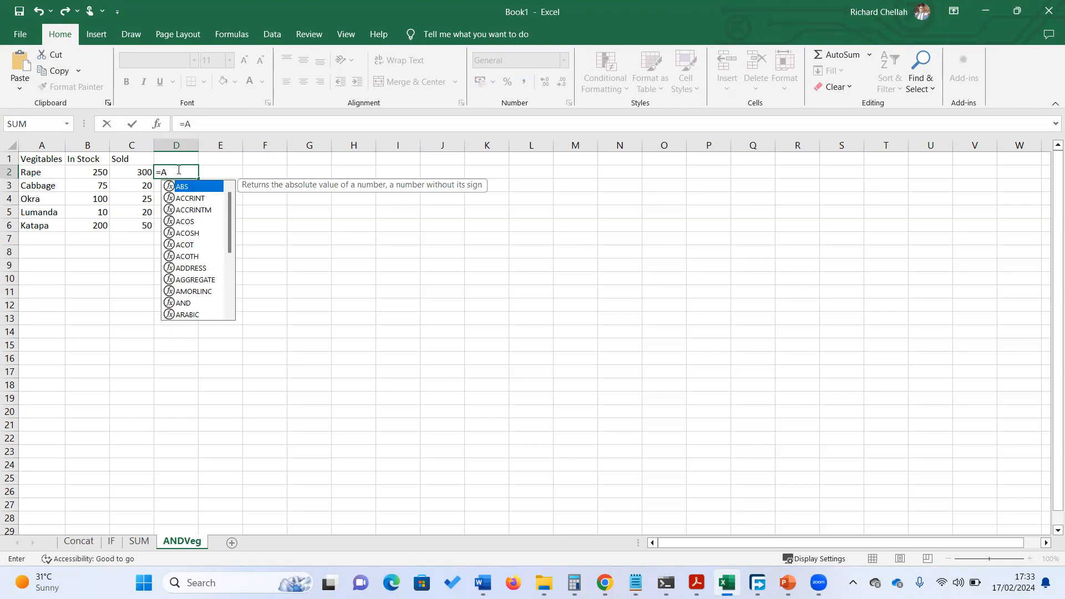
text(ND()
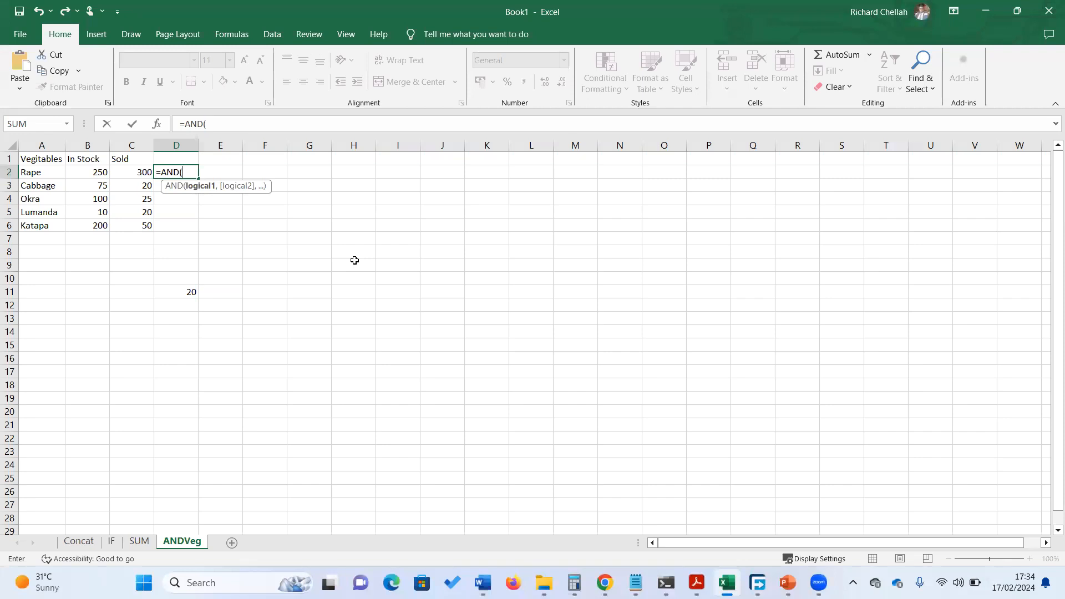
click(99, 172)
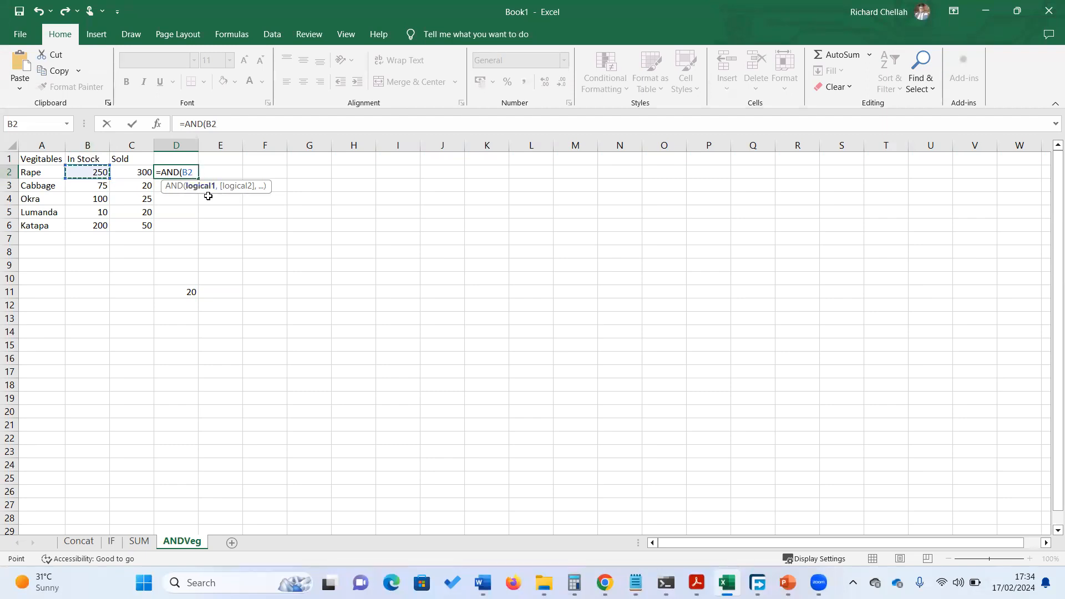
text(>20)
key(Left)
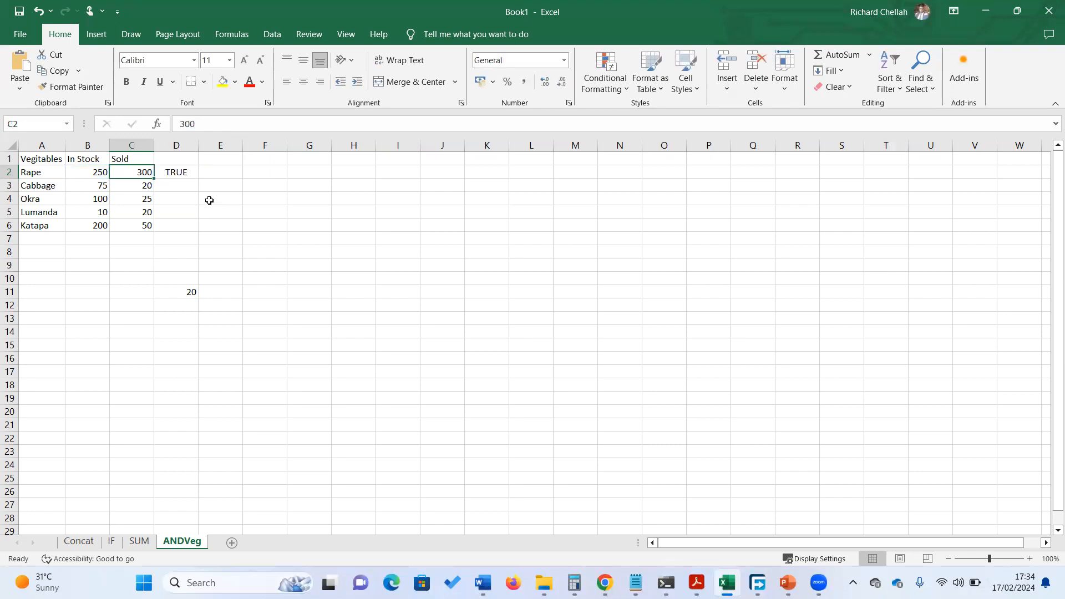
click(175, 171)
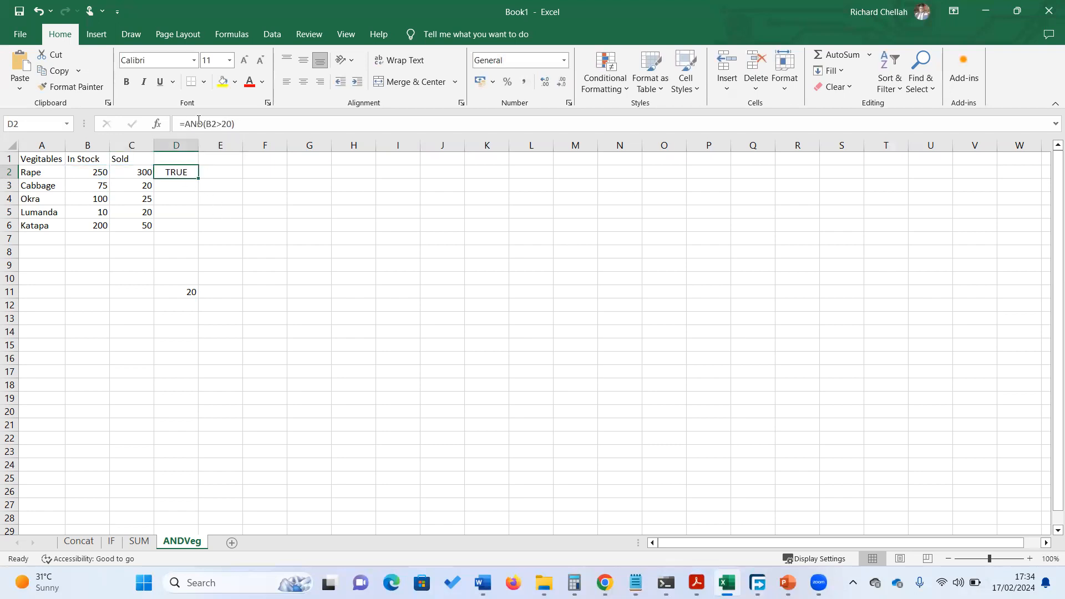
drag(235, 124, 171, 128)
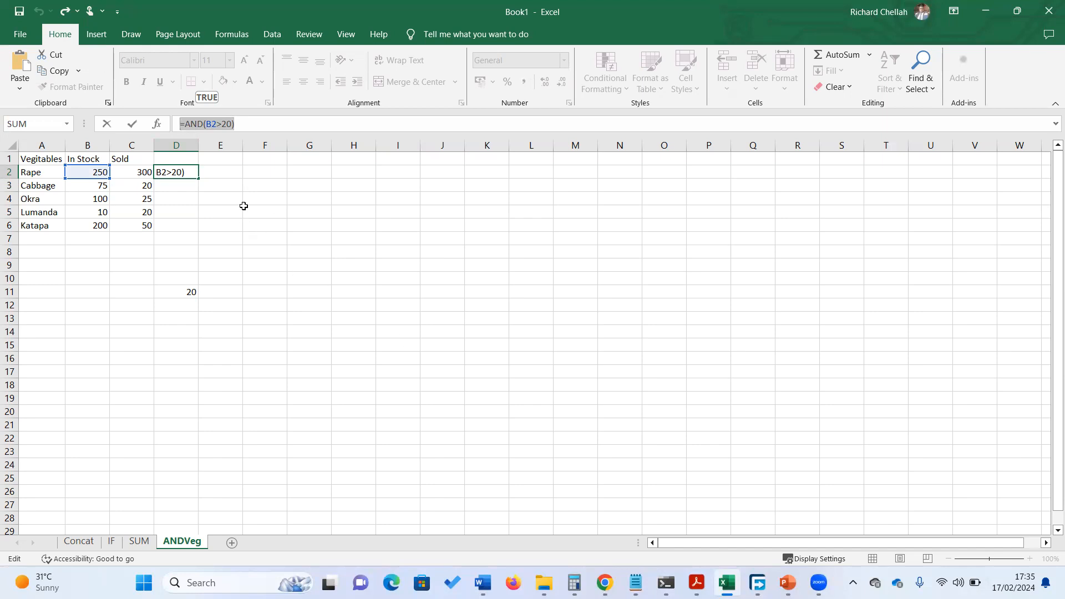
text(=)
click(224, 184)
key(ctrl+z)
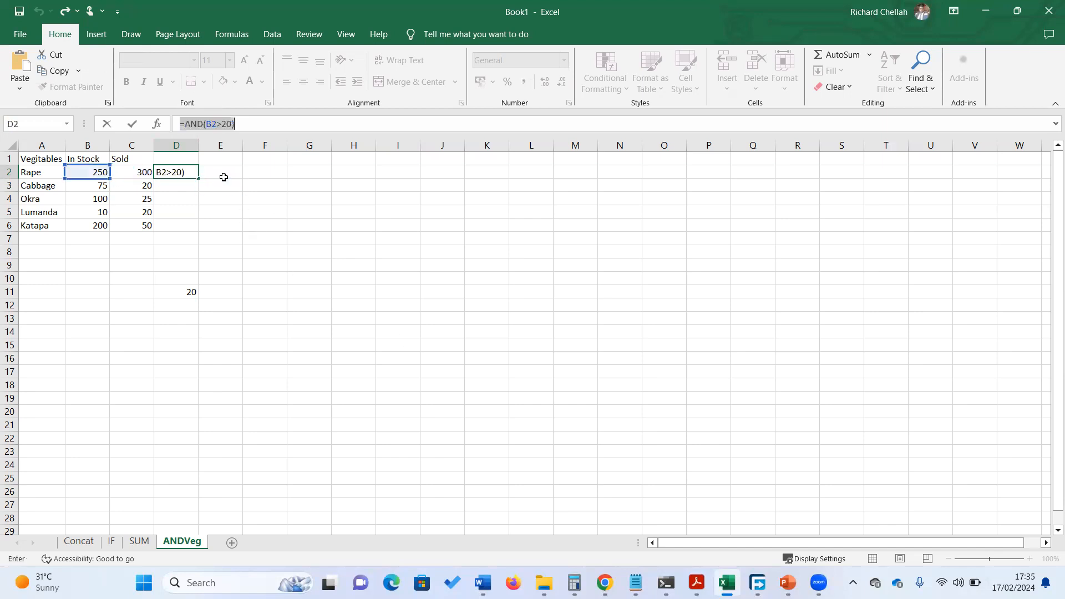
click(191, 171)
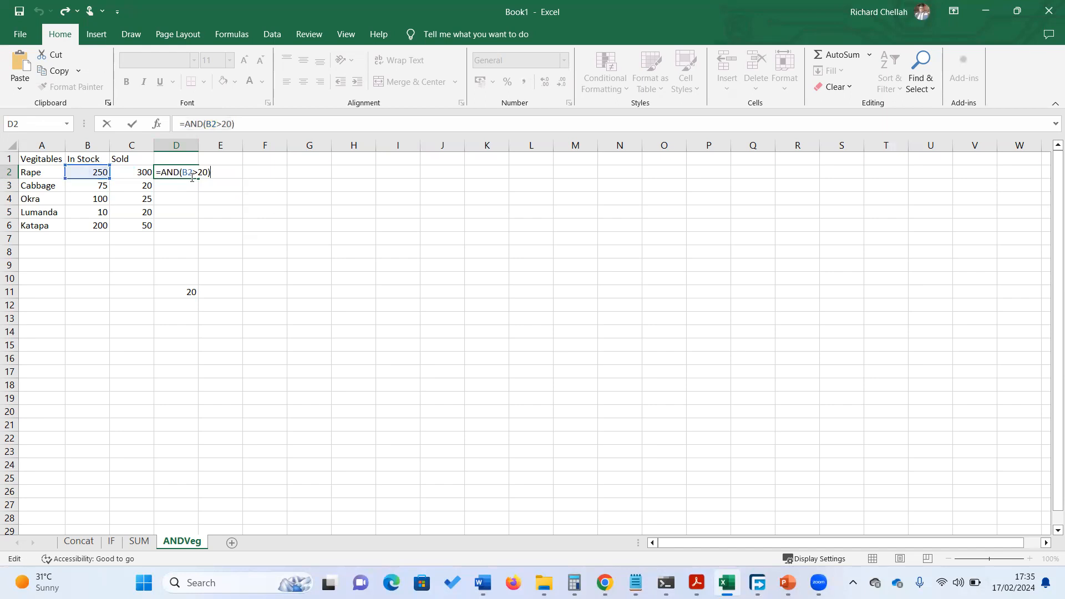
key(Return)
- Fill the AND formula from D2 down to D6 and check the results against the In Stock values
click(177, 169)
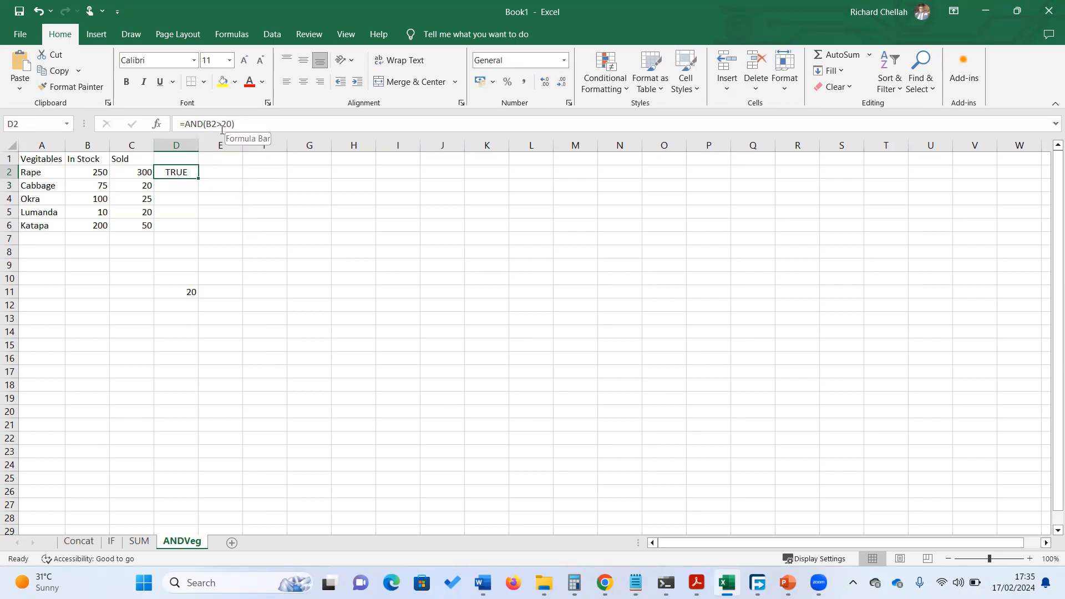
drag(199, 176, 201, 231)
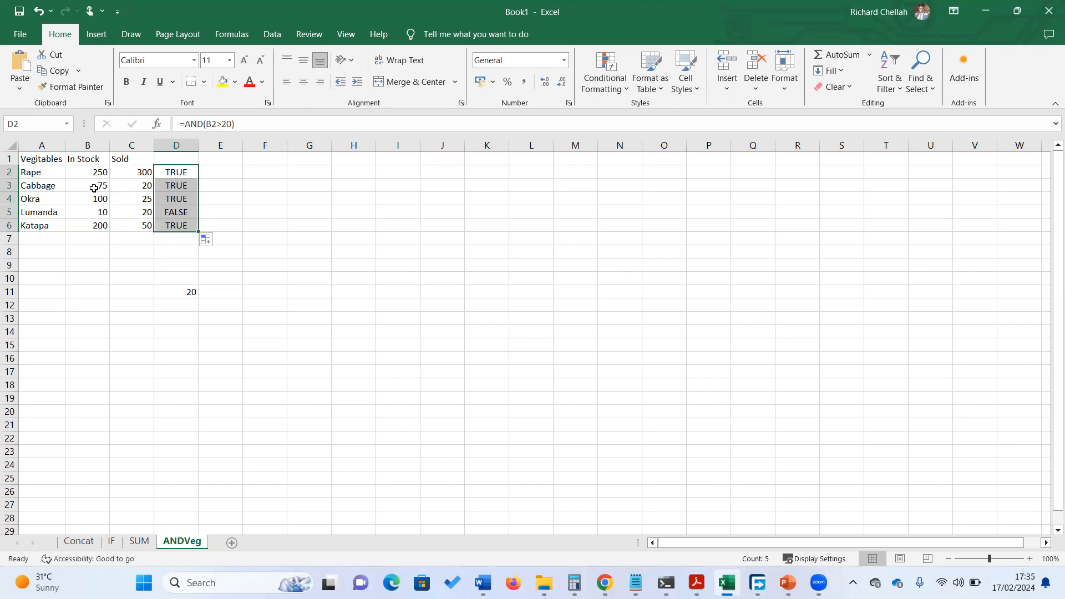
click(175, 185)
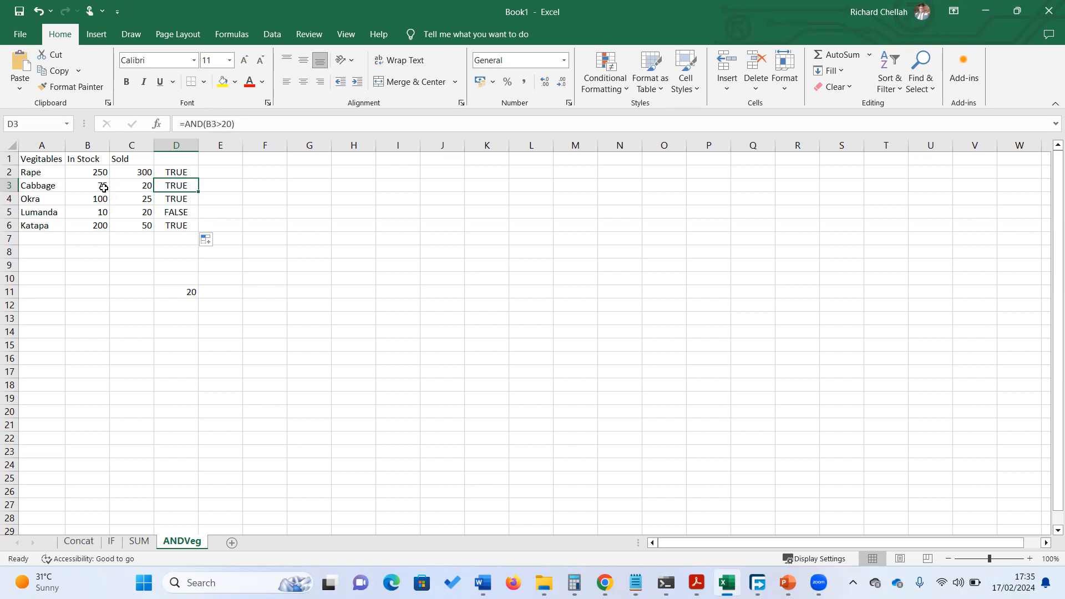
click(184, 172)
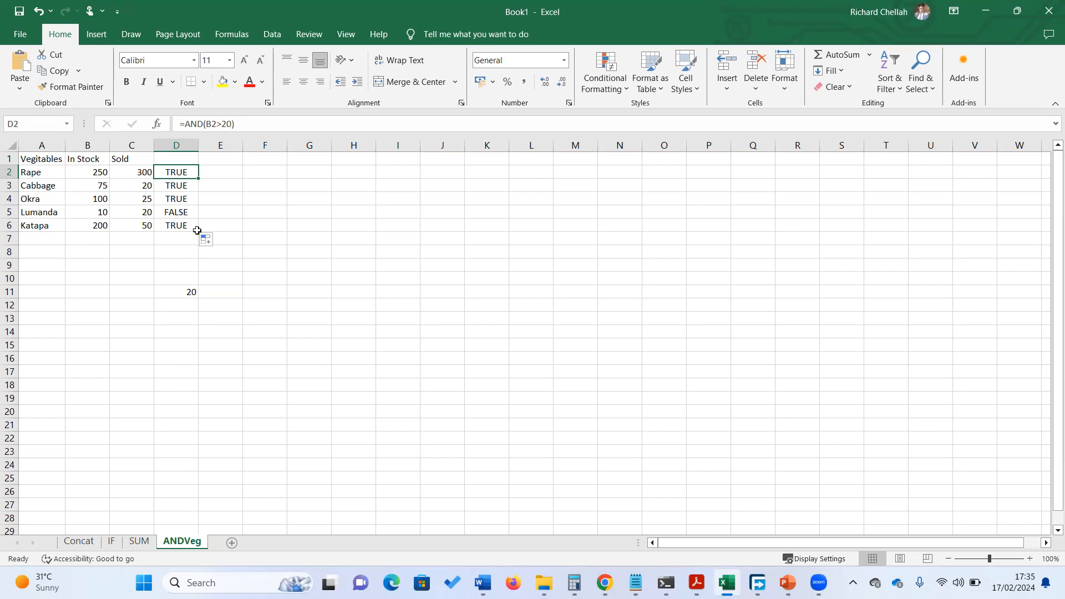
click(99, 214)
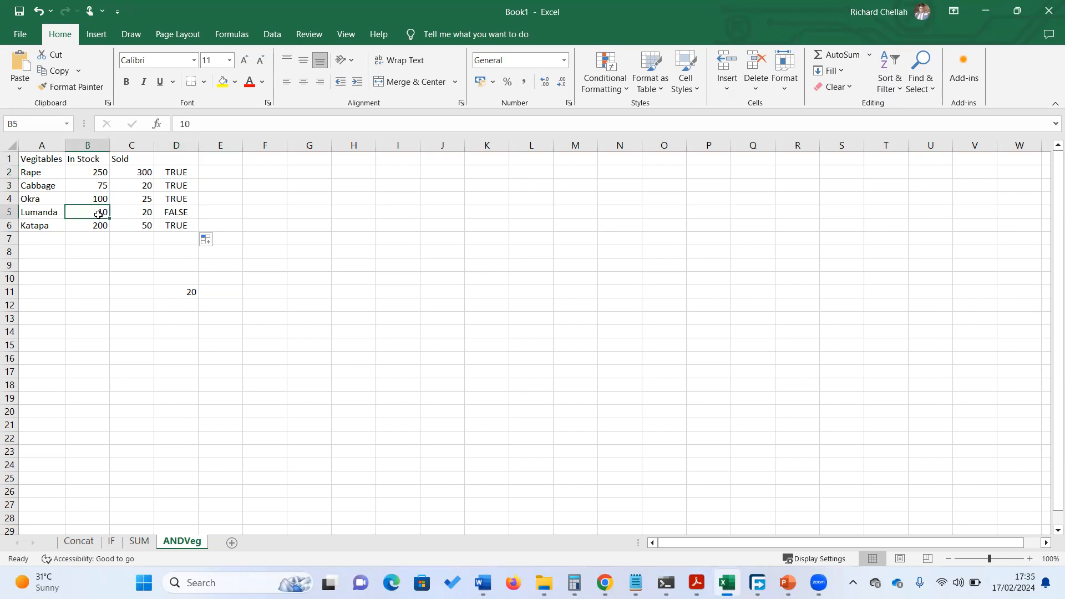
click(180, 213)
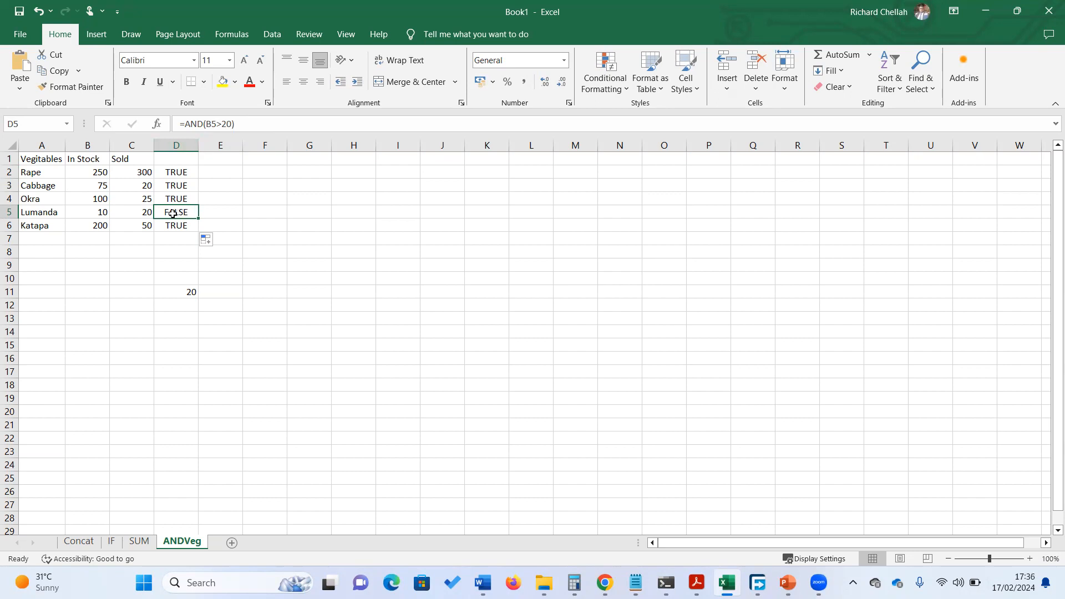
- Change Lumanda's In Stock value in cell B5 to 20
click(103, 213)
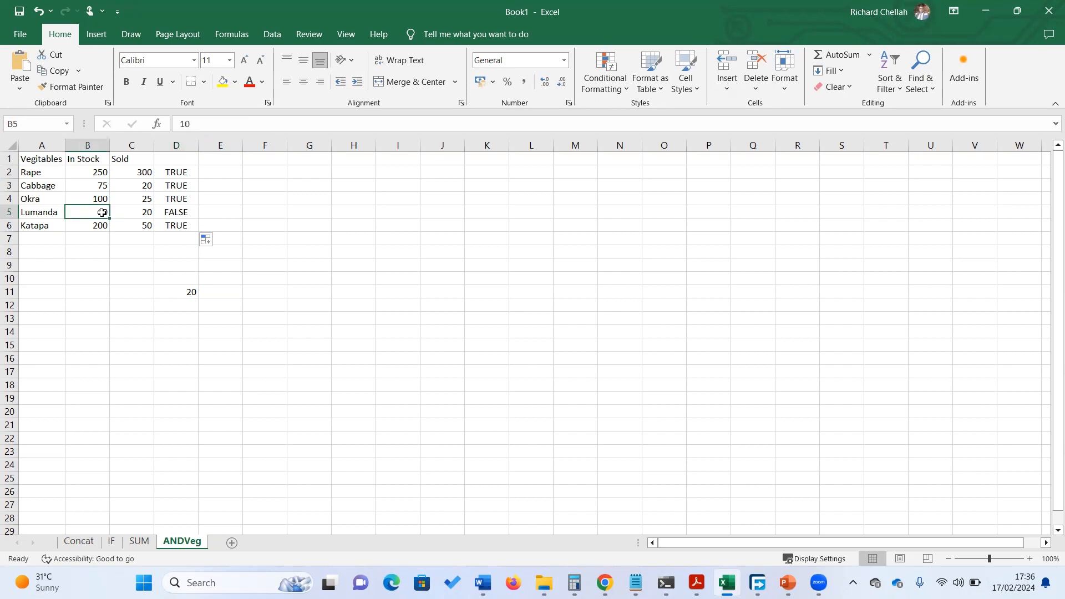
text(20)
click(133, 266)
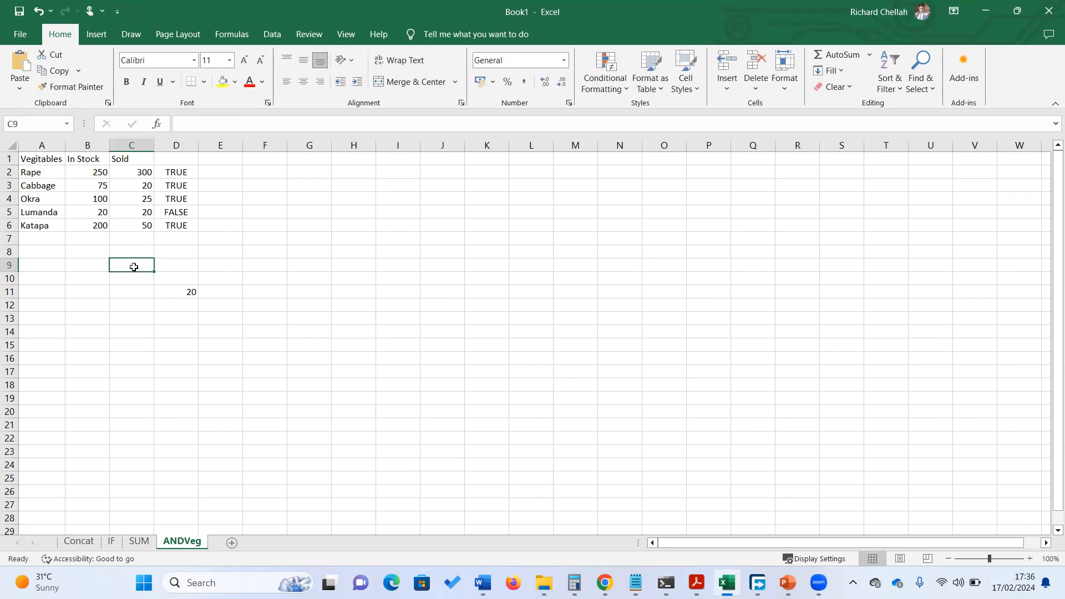
- Change the formula in D5 to =AND(B5>=20) so Lumanda's test also accepts exactly 20 in stock
click(180, 212)
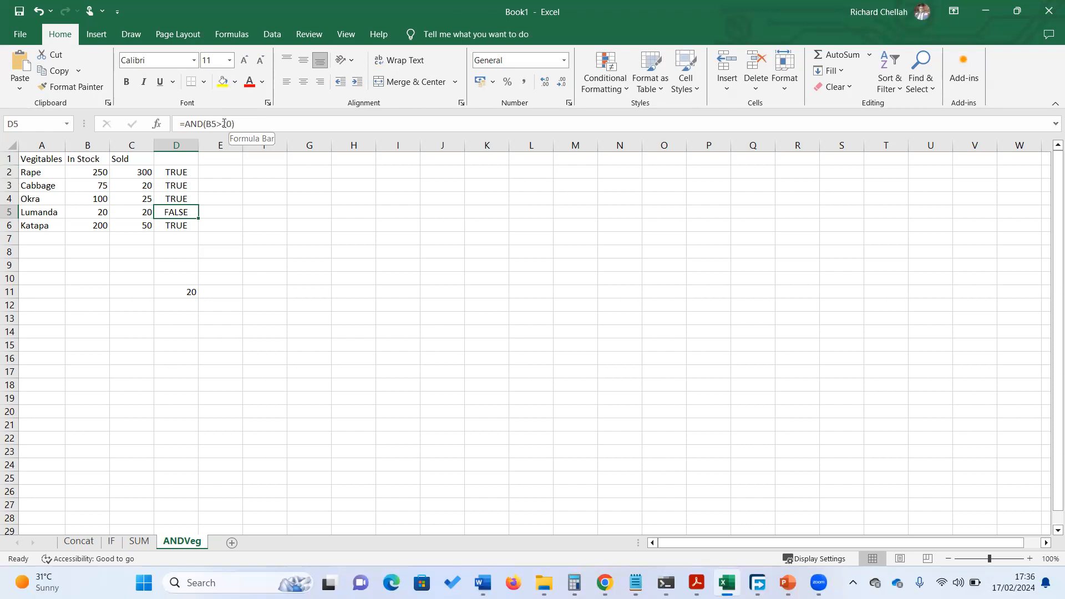
click(222, 123)
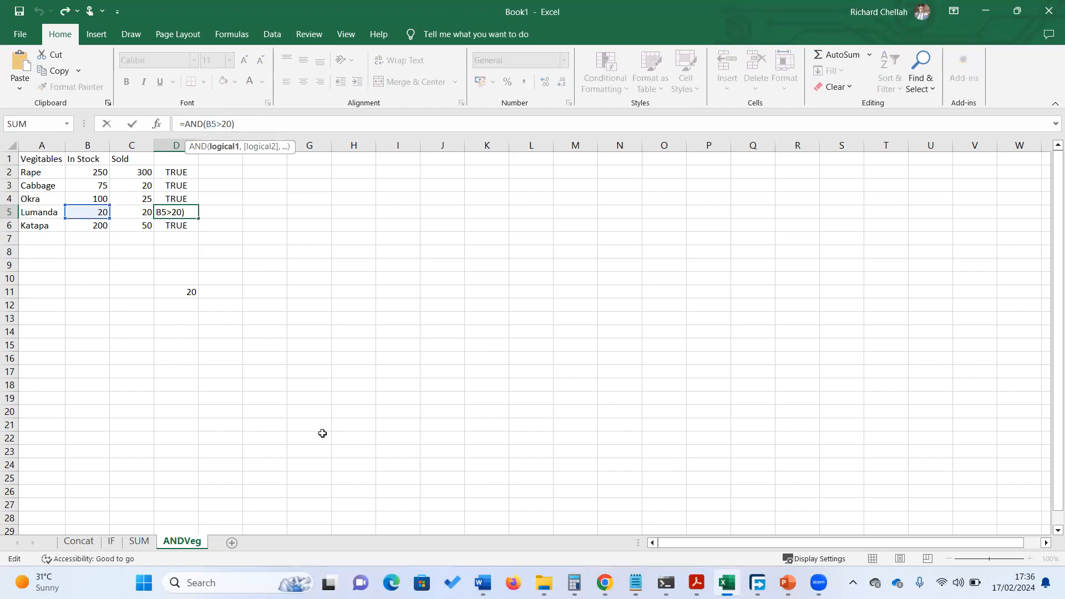
text(=)
key(Return)
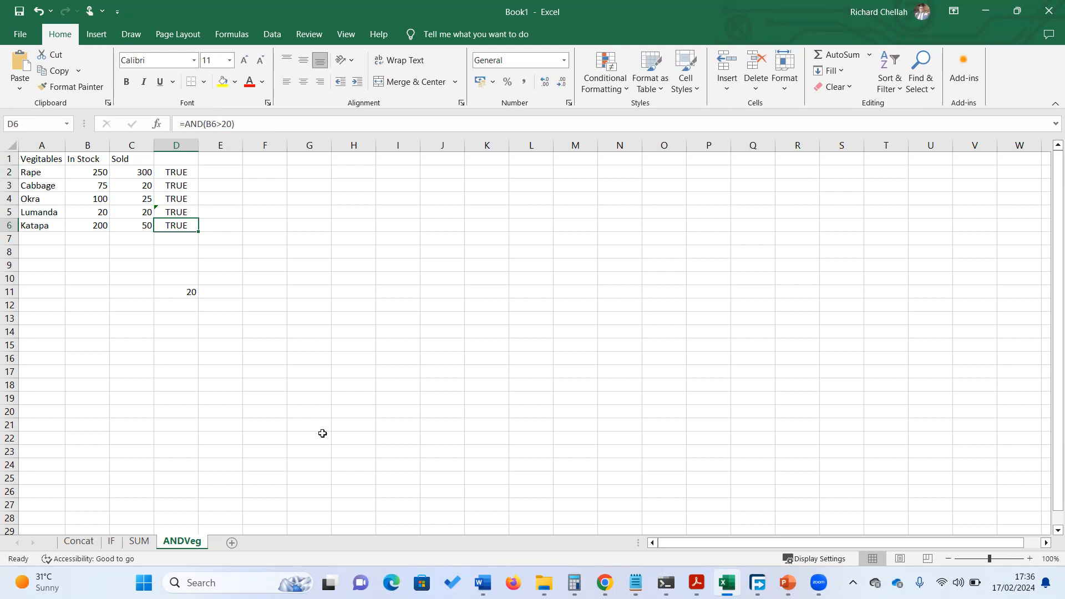
click(182, 213)
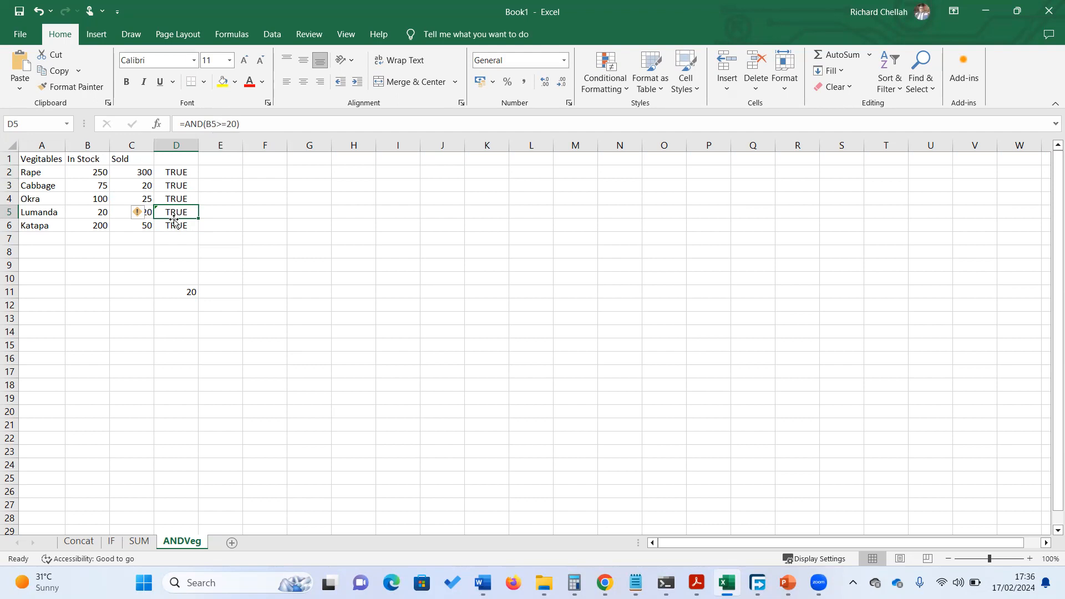
- Clear the AND formulas from cells D2 to D6
click(188, 175)
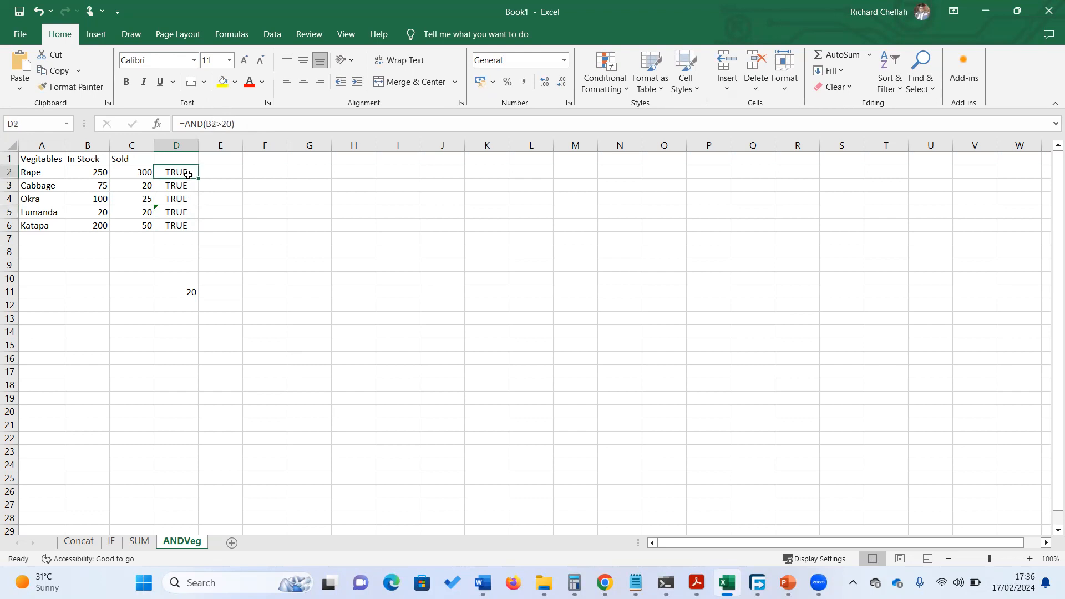
drag(190, 225, 176, 171)
key(Delete)
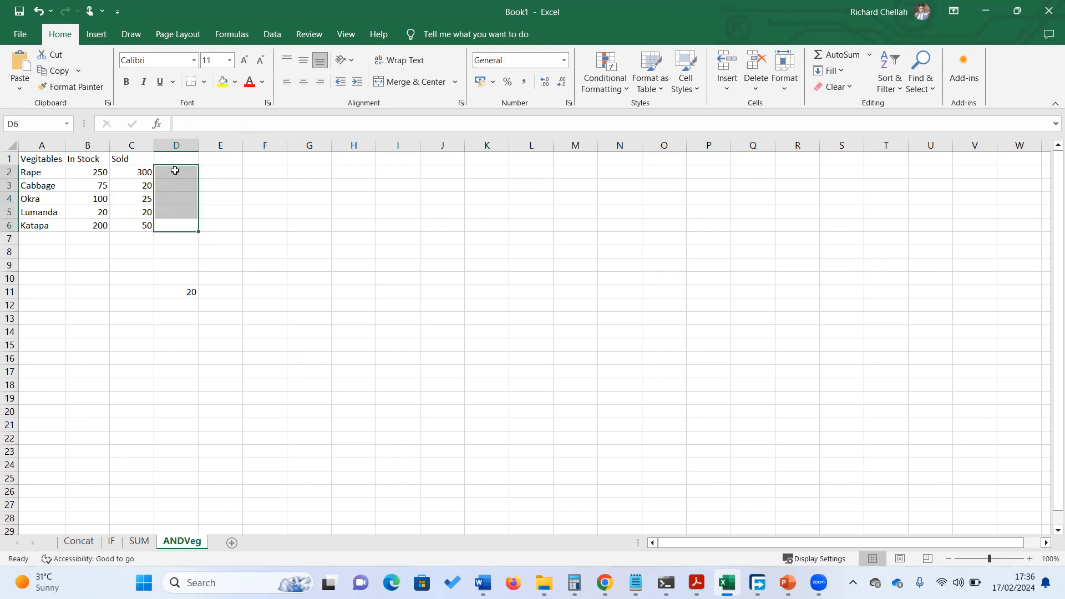
click(176, 171)
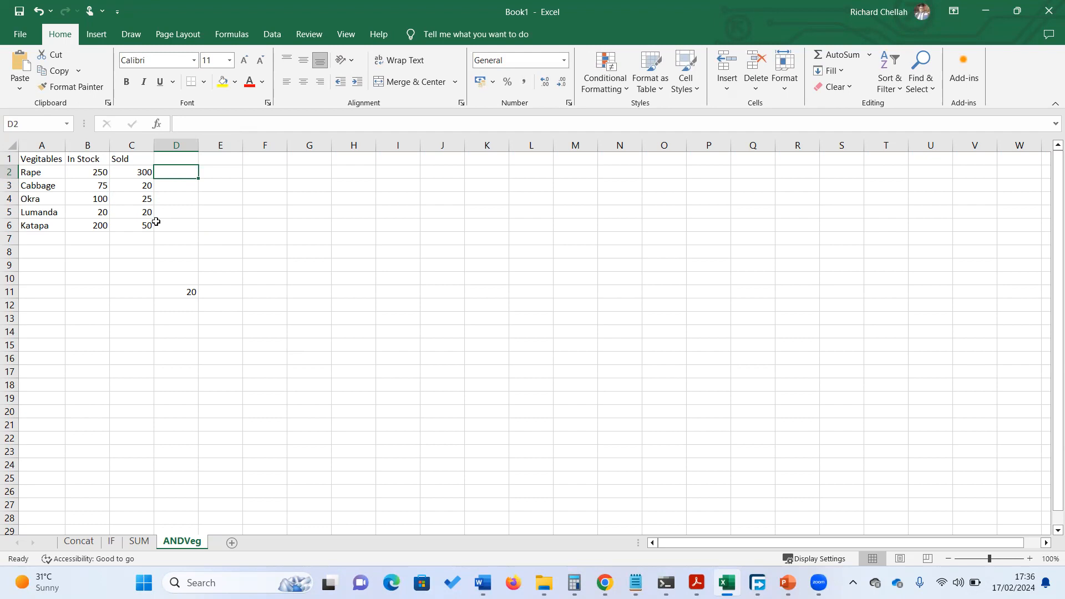
- Record the criterion "In stock" in D10 with "20 or more" in D11, and fit column D's width to its contents
click(85, 141)
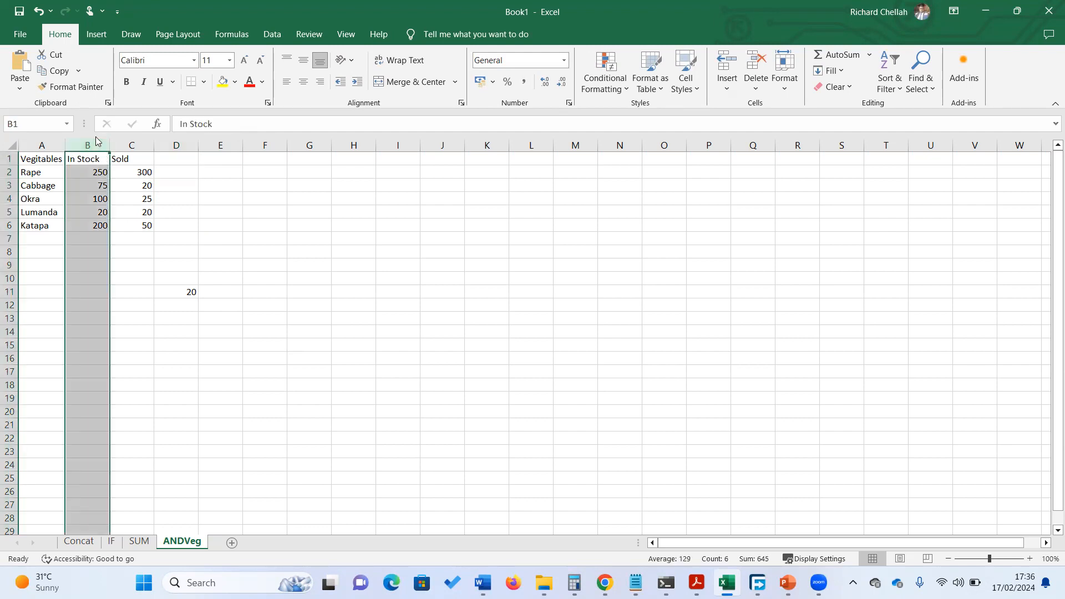
click(131, 143)
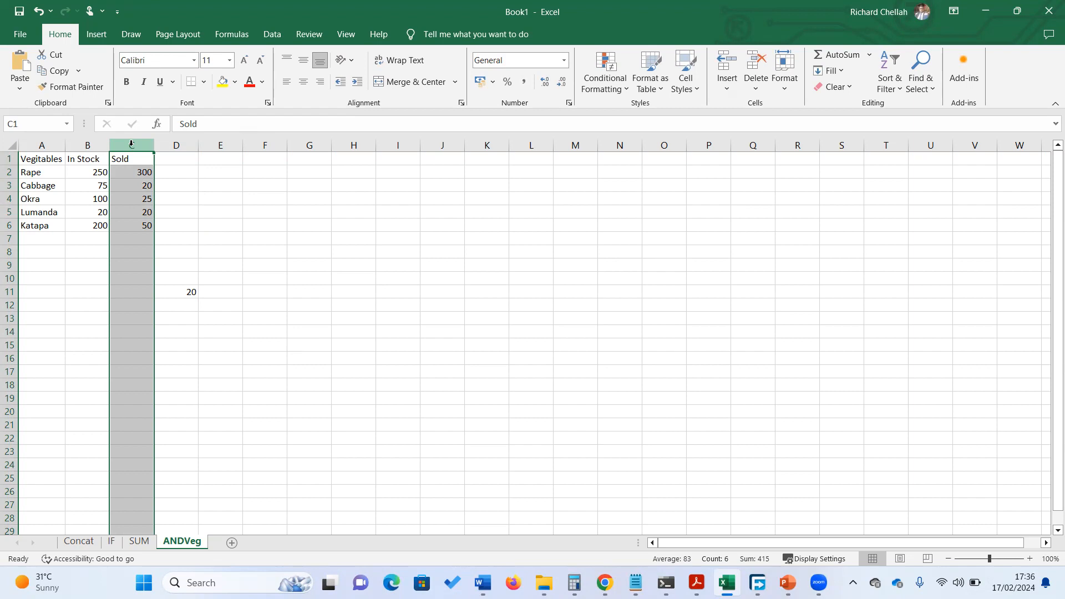
click(184, 277)
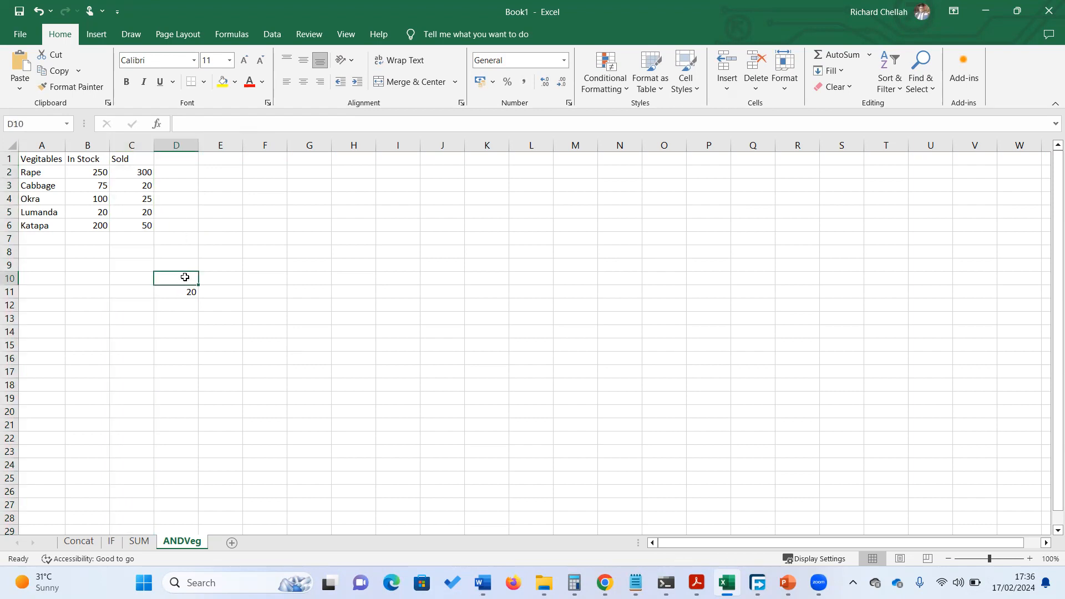
text(In stock)
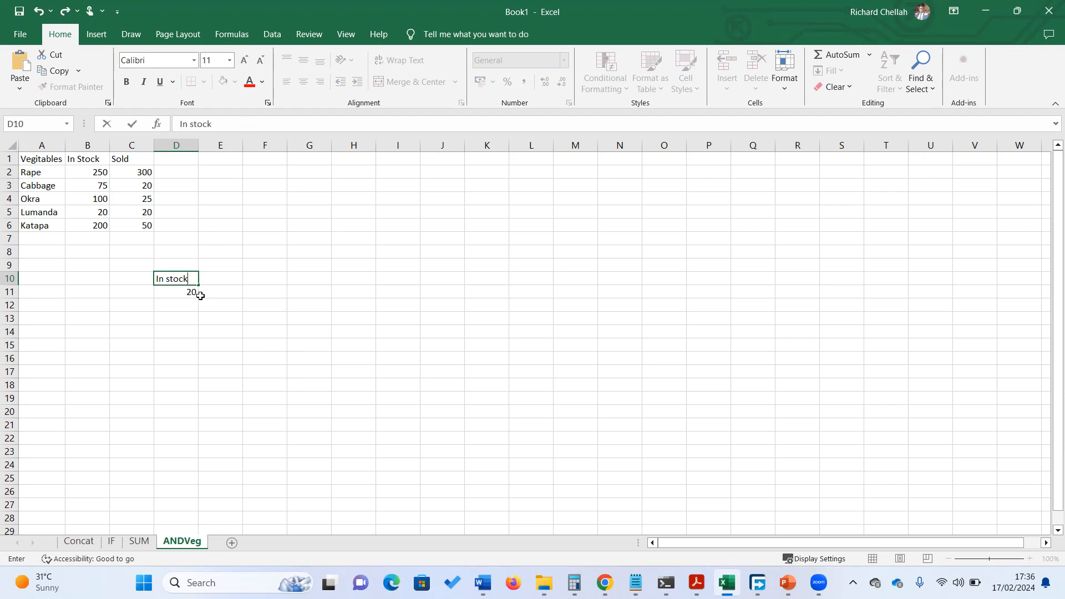
click(193, 294)
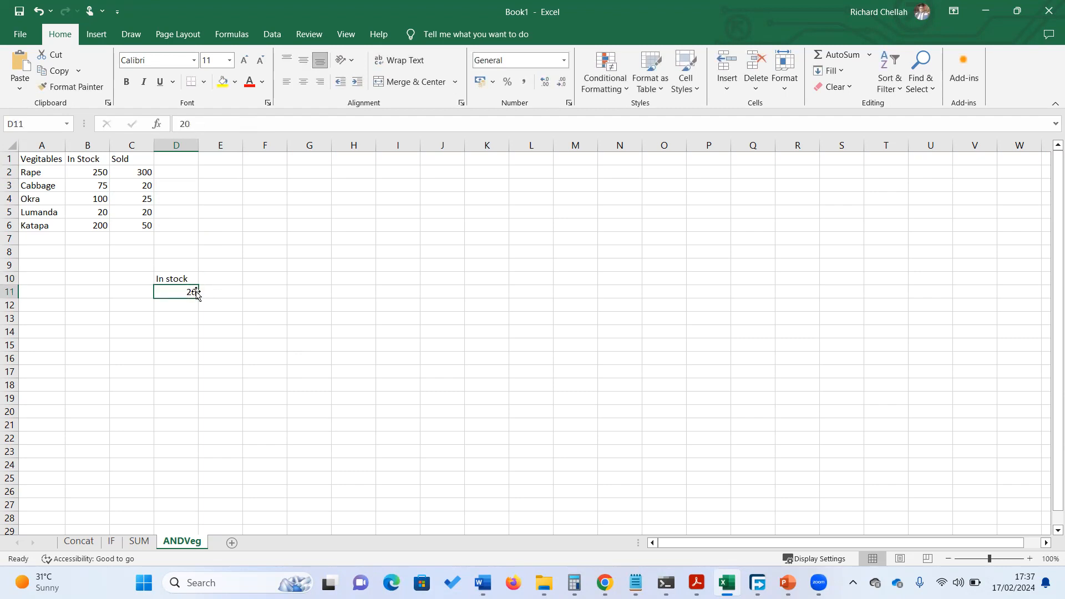
double_click(192, 292)
text(o)
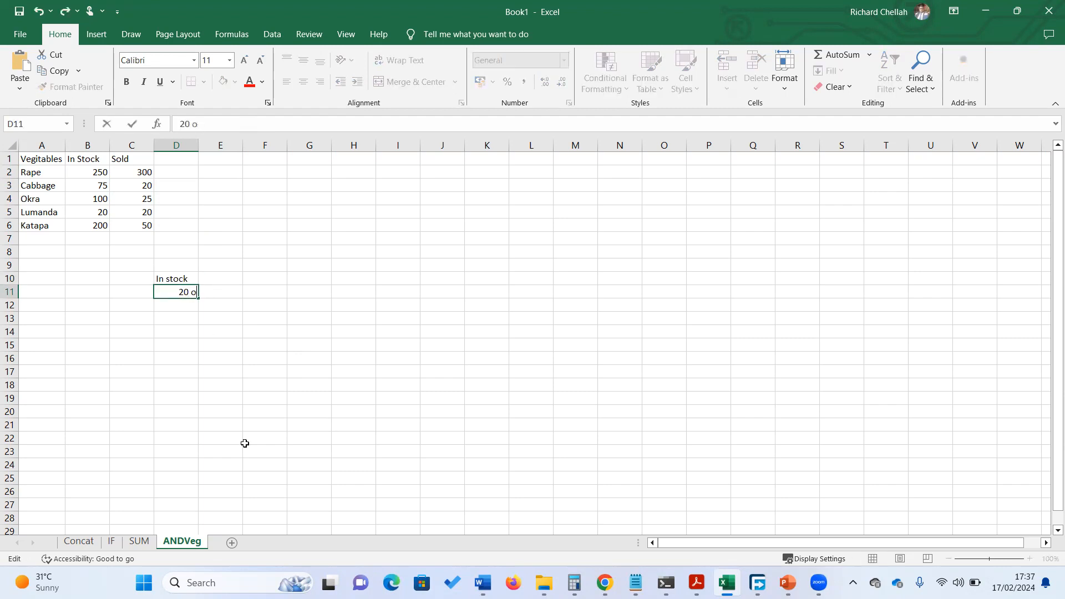
text(r more)
click(219, 144)
double_click(198, 145)
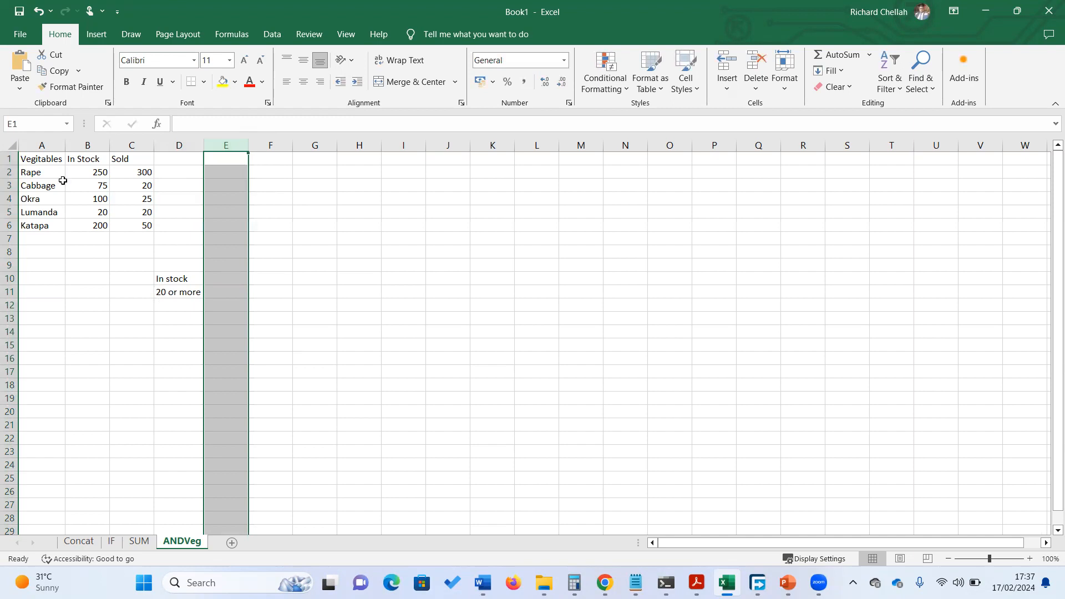
- Record the criterion "Sold" in E10 with "50 or more" in E11, and fit column E's width to its contents
click(234, 287)
click(221, 278)
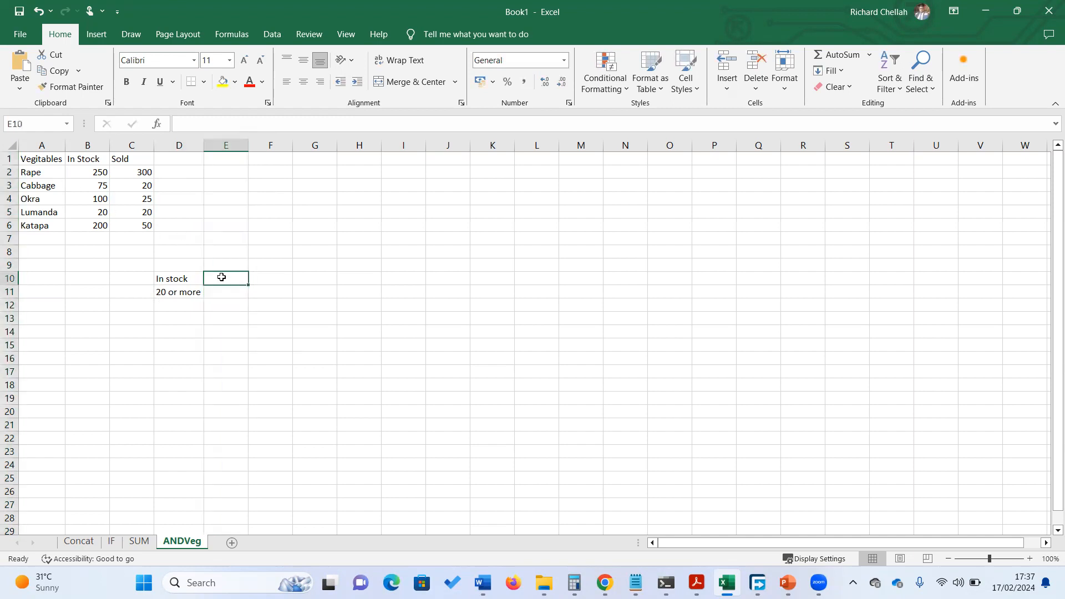
text(Sold)
click(228, 293)
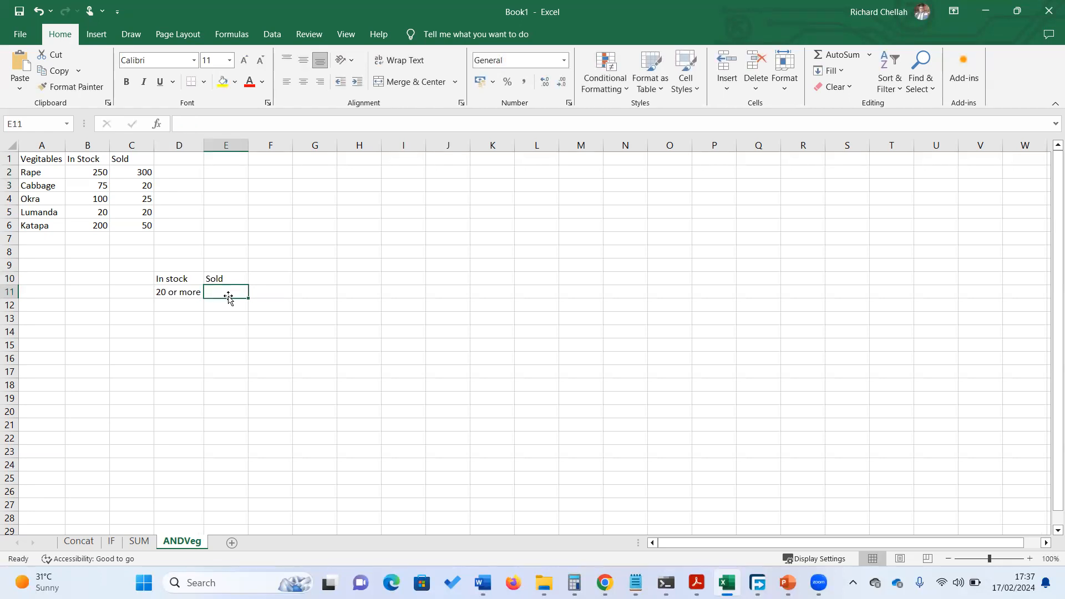
text(50 or)
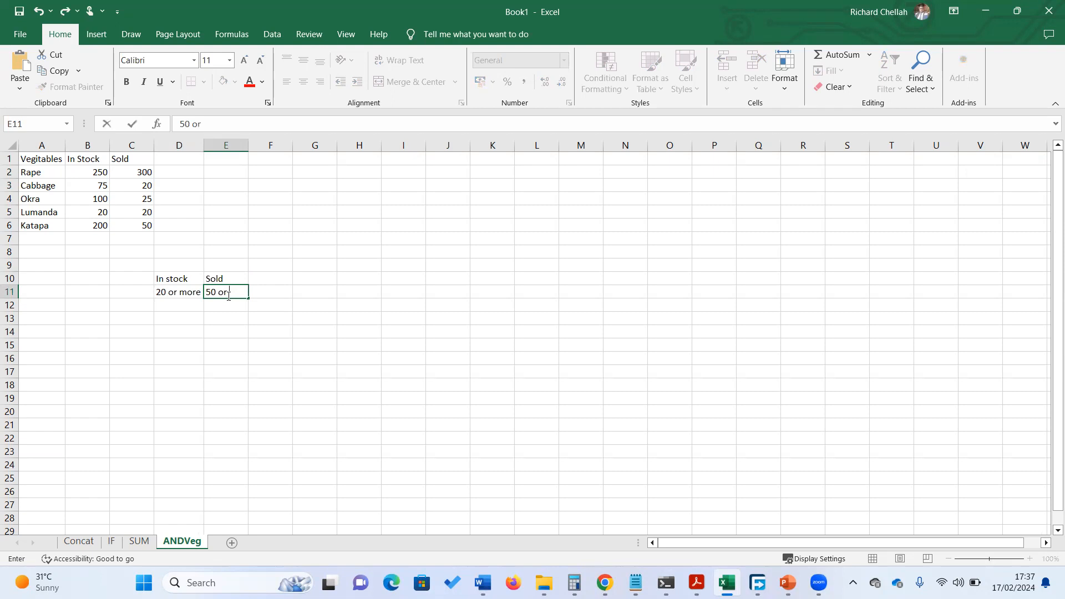
text( more)
double_click(251, 143)
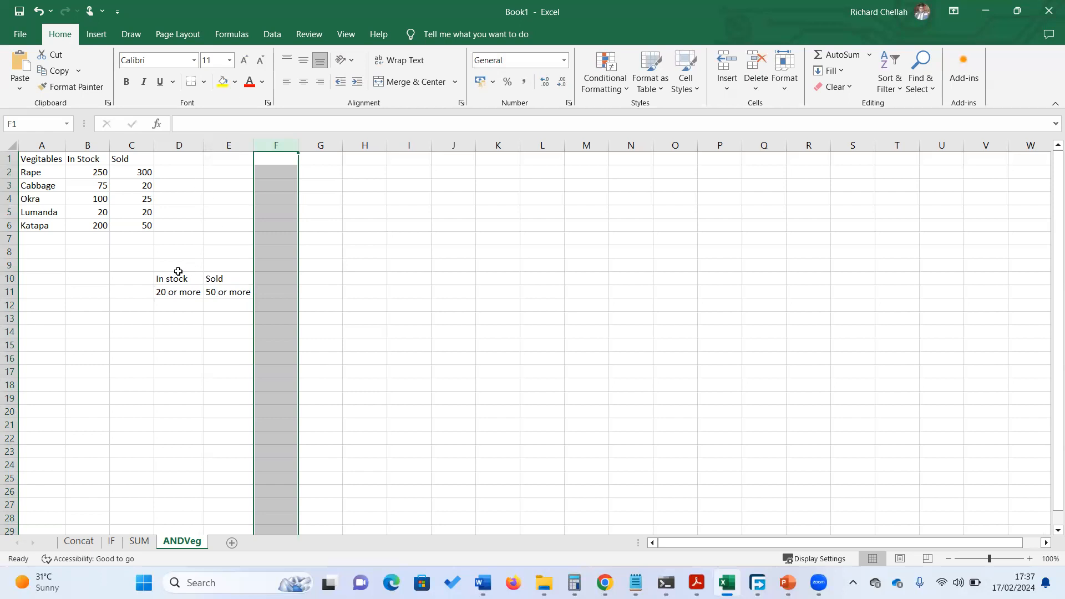
- Compare the In stock and Sold criteria in D10:E11 with the matching data columns B and C
click(177, 274)
click(231, 279)
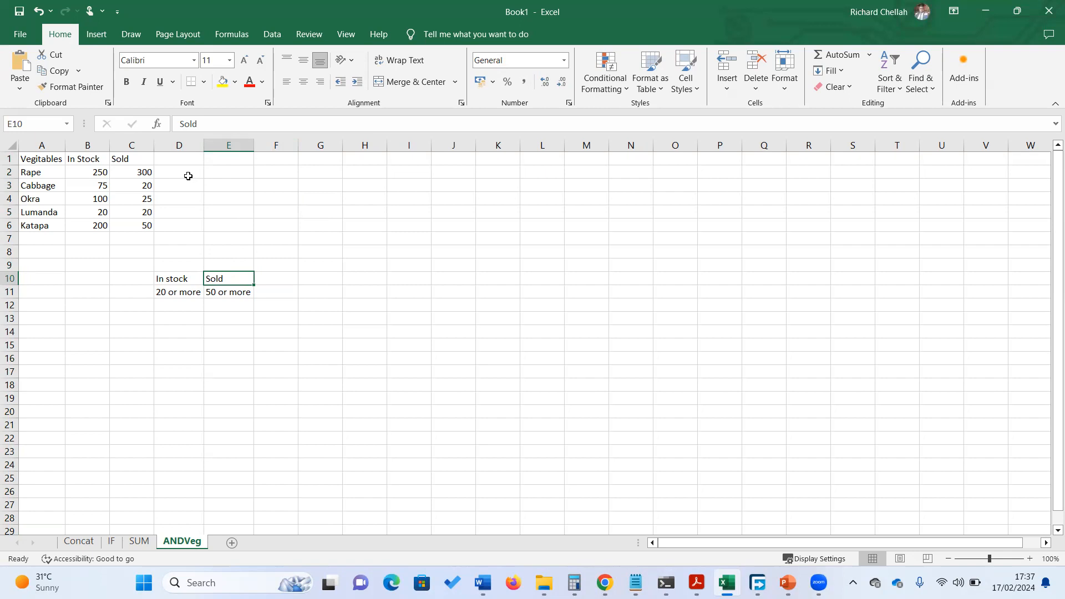
click(179, 280)
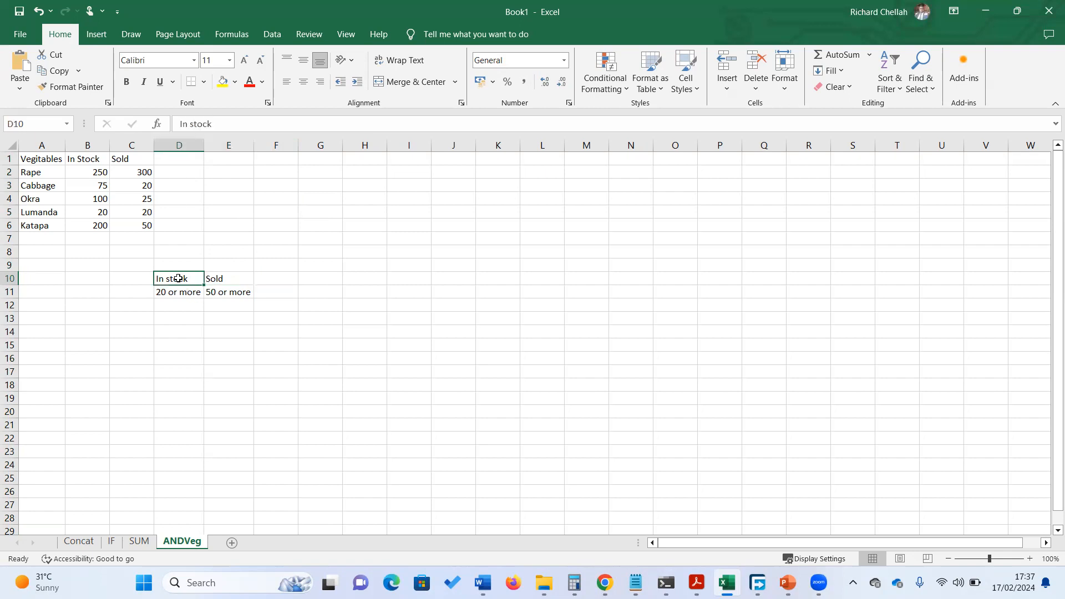
click(97, 140)
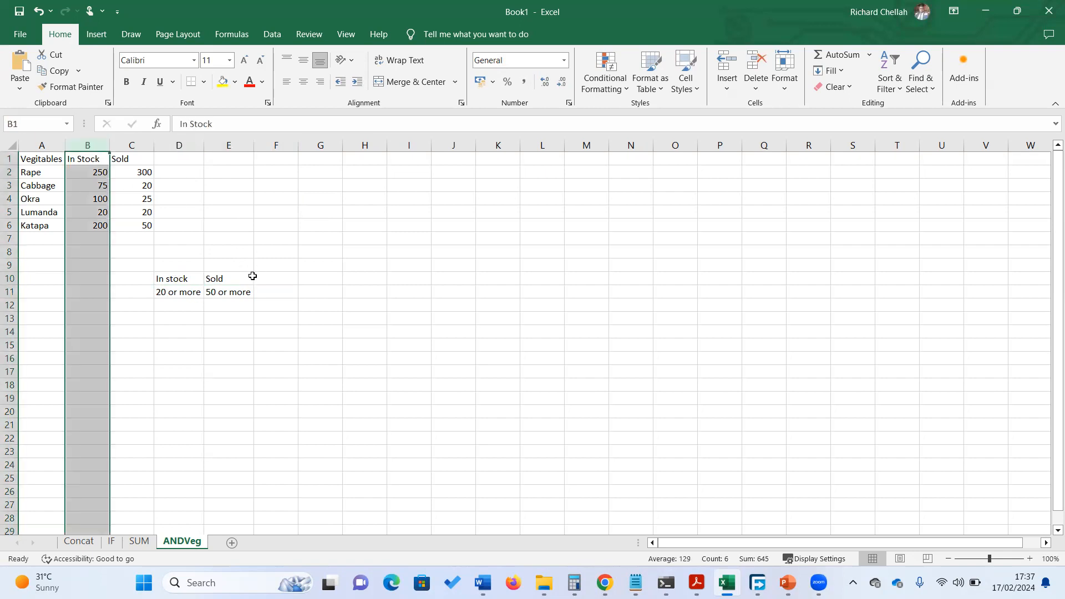
click(251, 277)
click(128, 144)
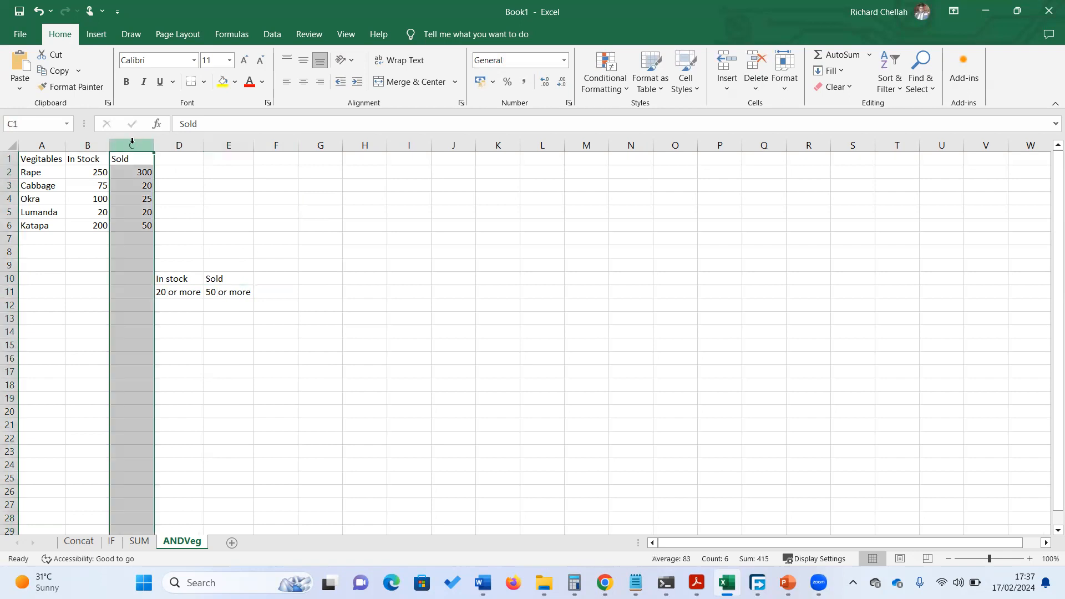
- Enter the formula =AND(B2>=20,C2>=50) in cell D2 to test Rape against both criteria
click(178, 174)
text(=)
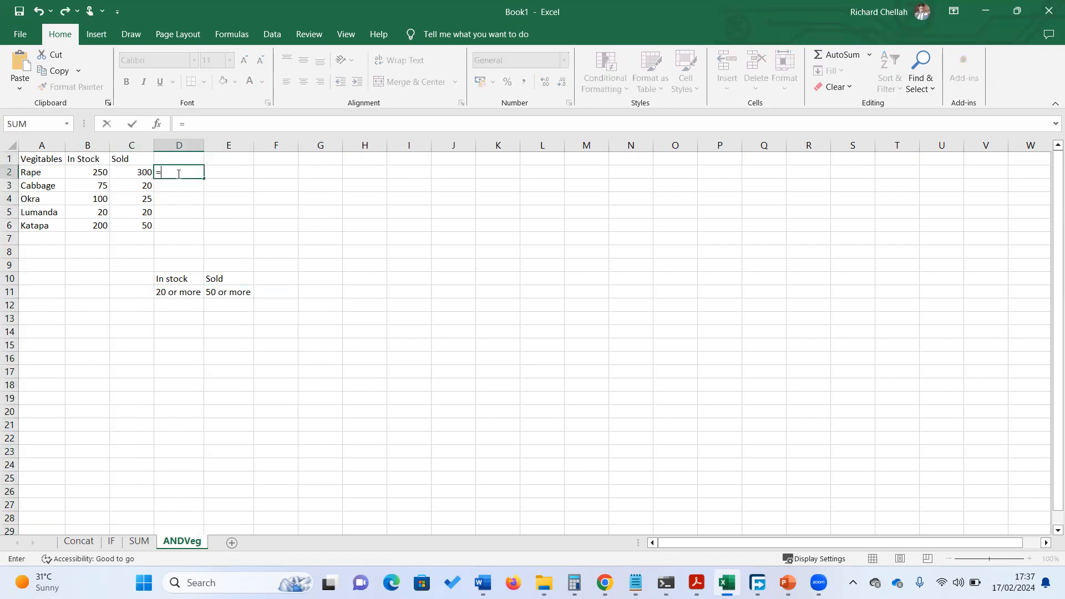
text(AN)
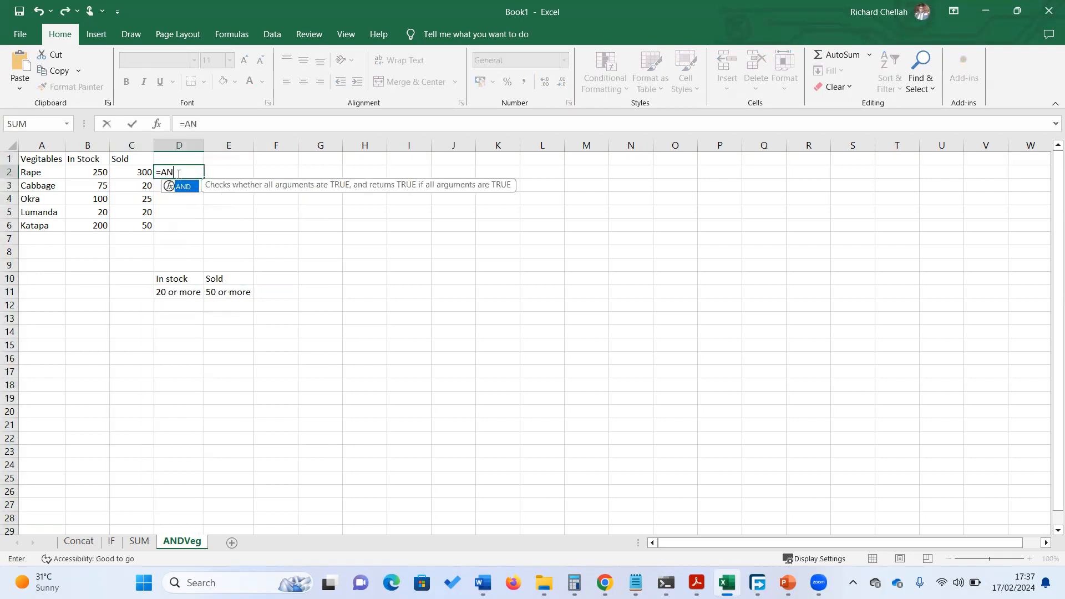
text(D()
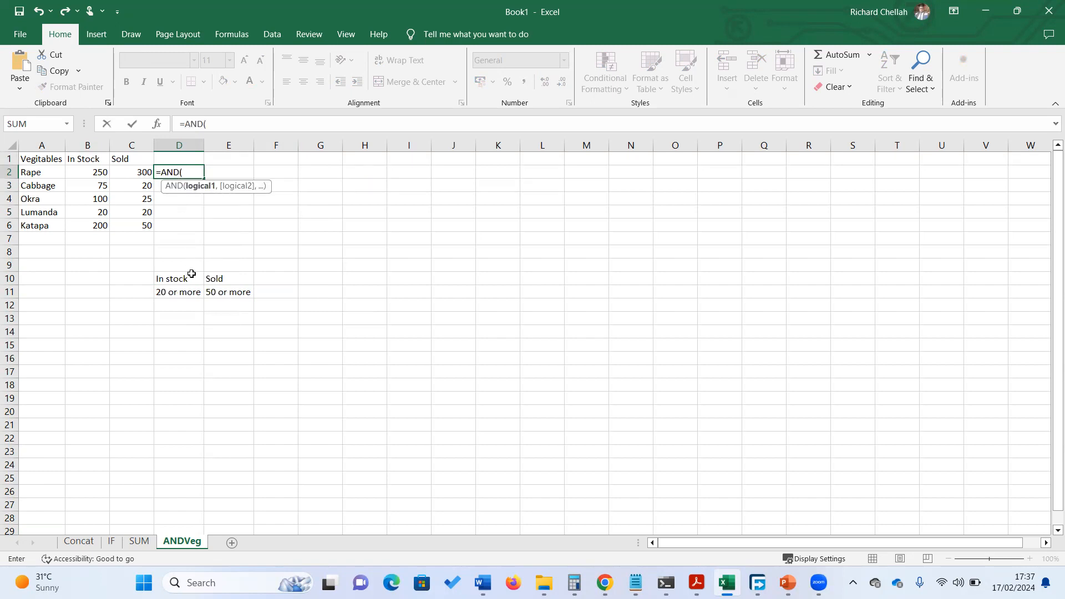
click(95, 173)
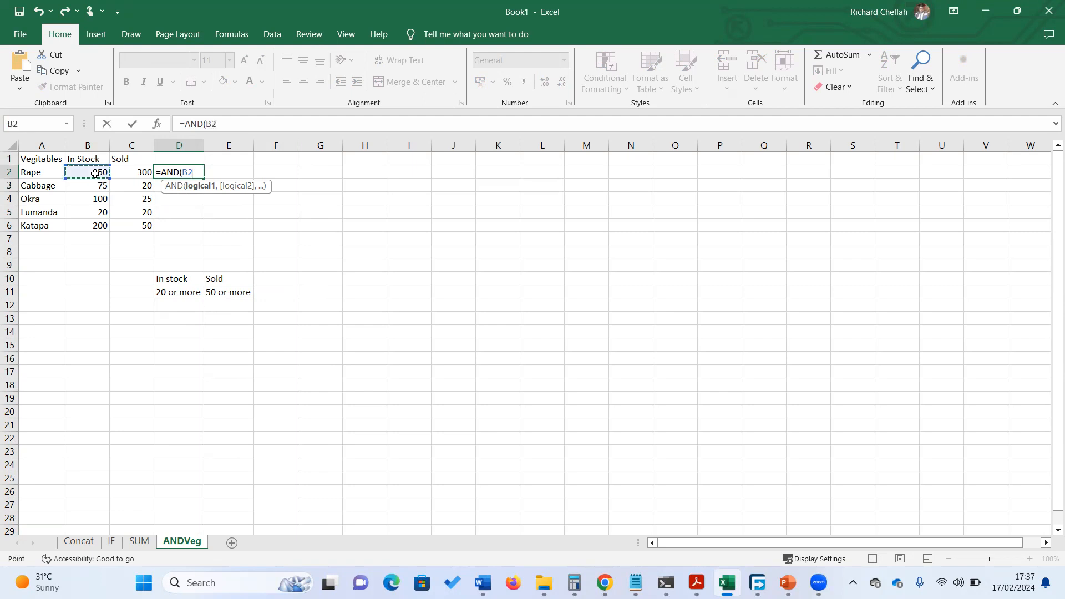
text(>)
text(=20,)
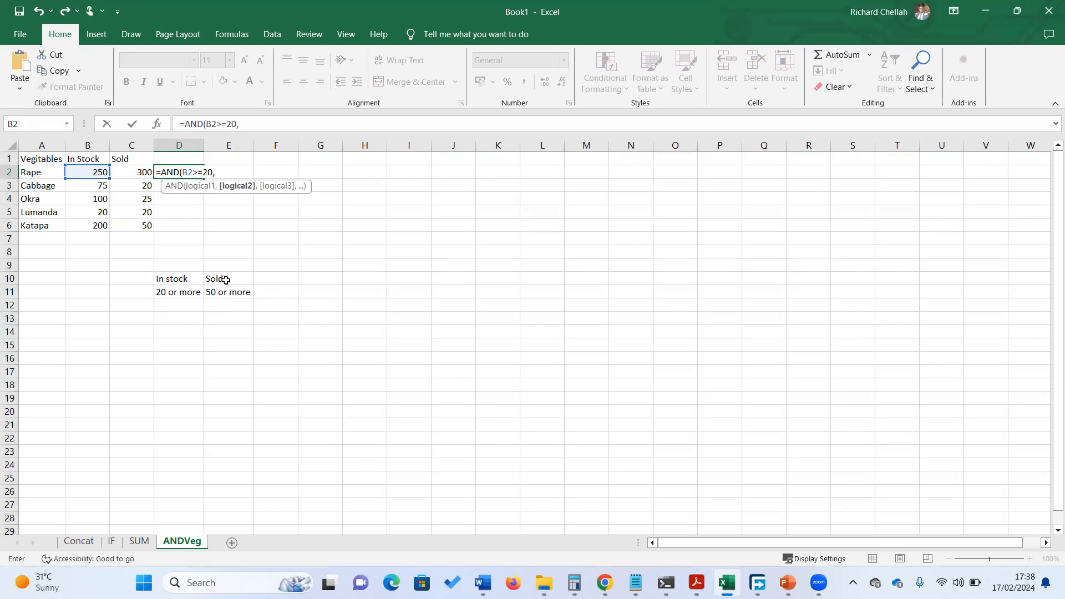
click(137, 172)
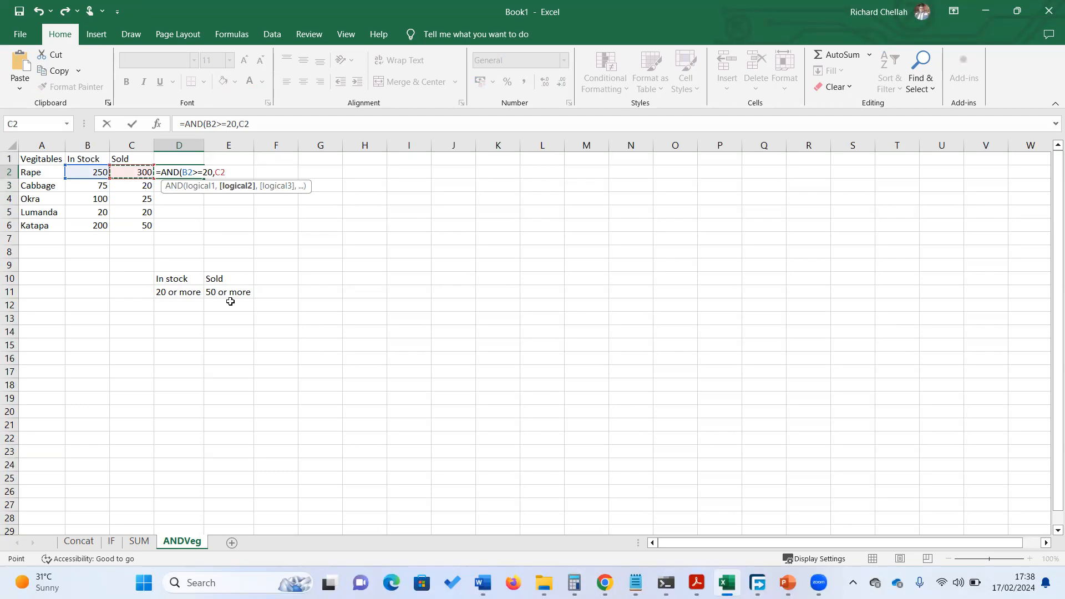
text(>=)
text(50))
key(Return)
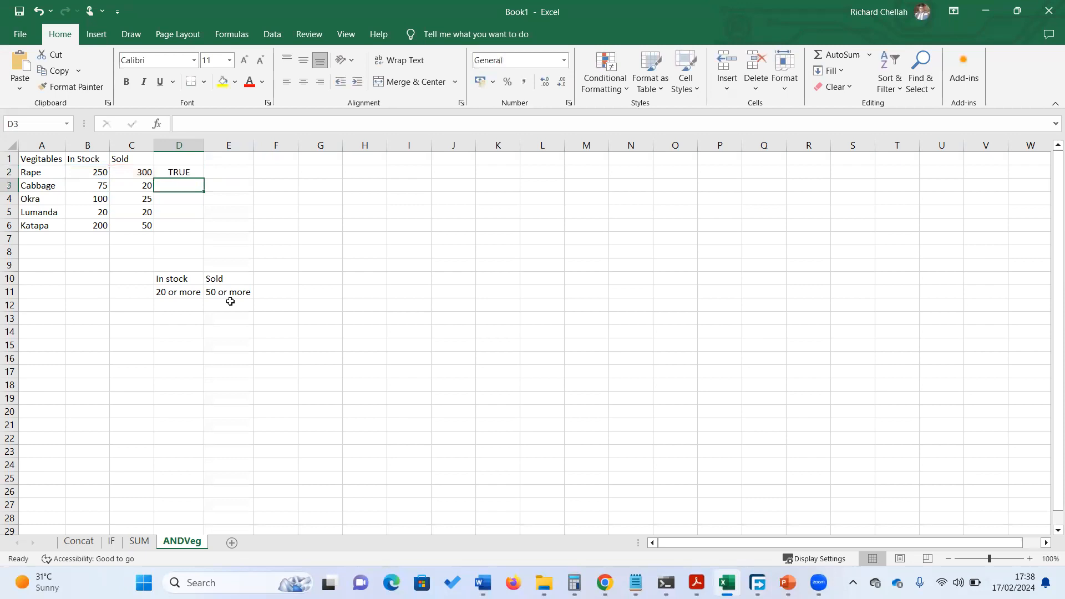
- Review the AND formula in D2, examining its first condition B2>=20 against the written criteria
click(187, 291)
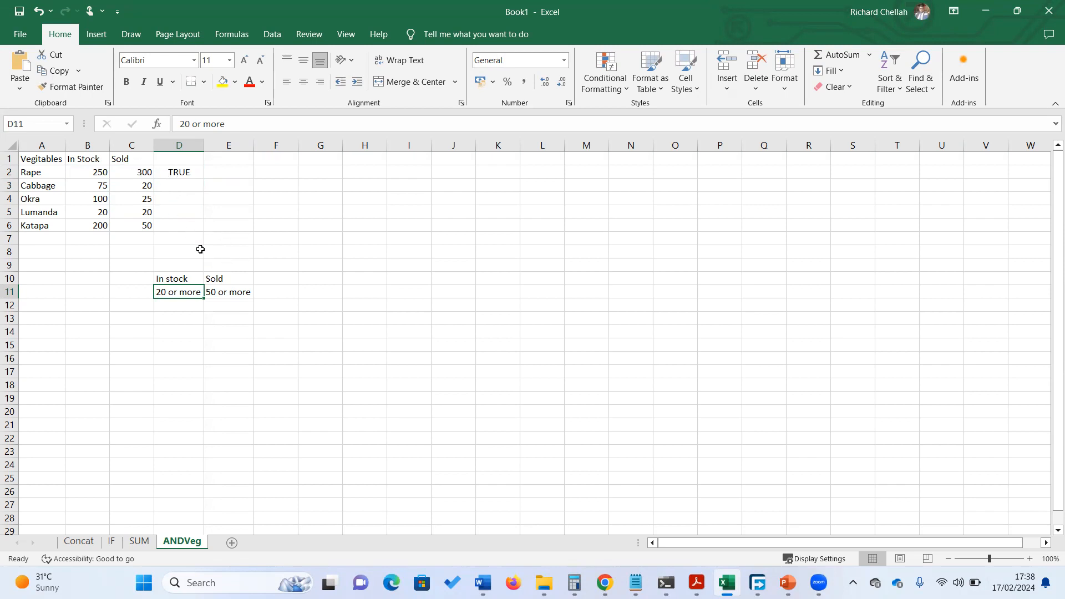
click(165, 175)
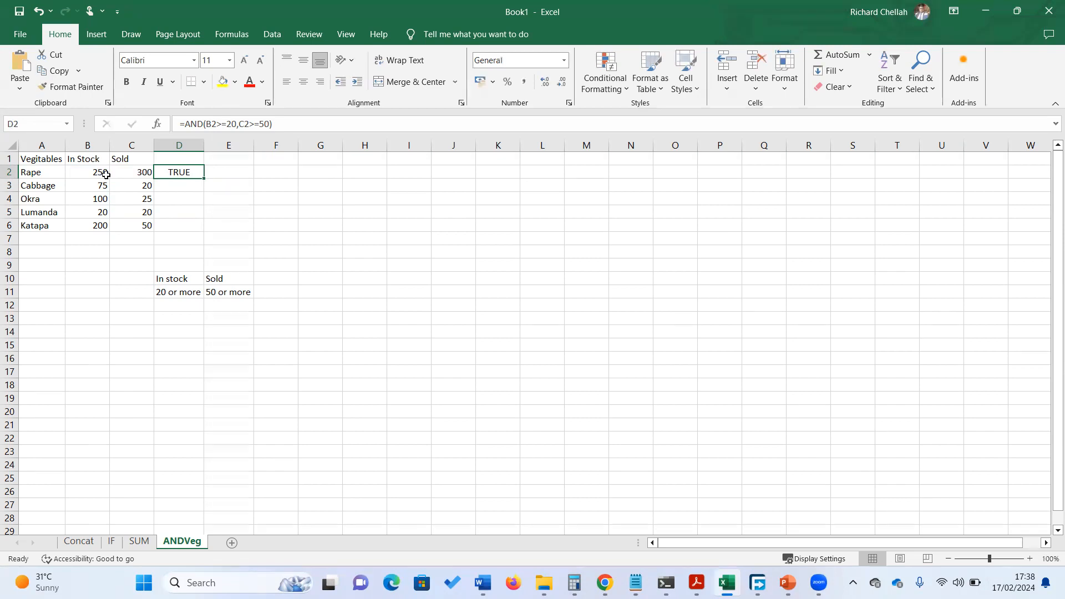
click(238, 124)
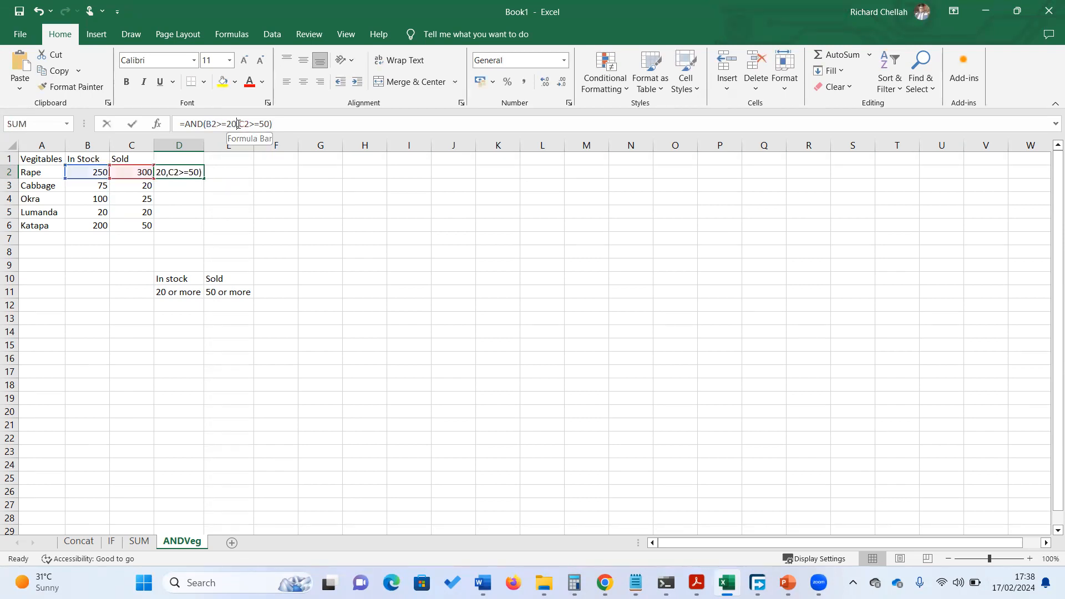
drag(236, 125, 206, 124)
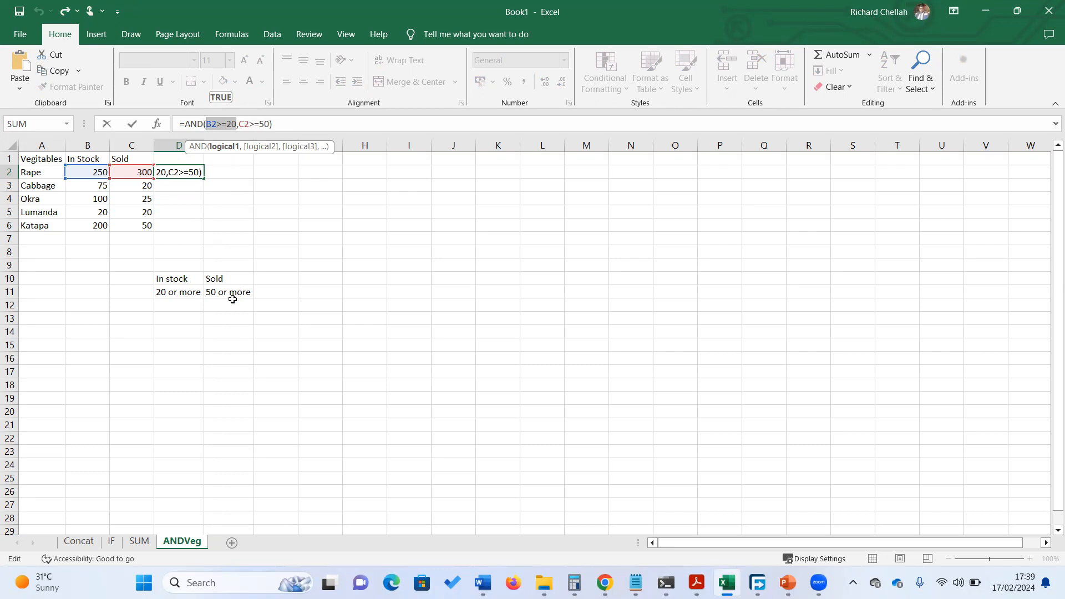
key(Return)
- Fill the two-condition AND formula from D2 down to D6 and check Katapa's Sold value in C6
click(200, 167)
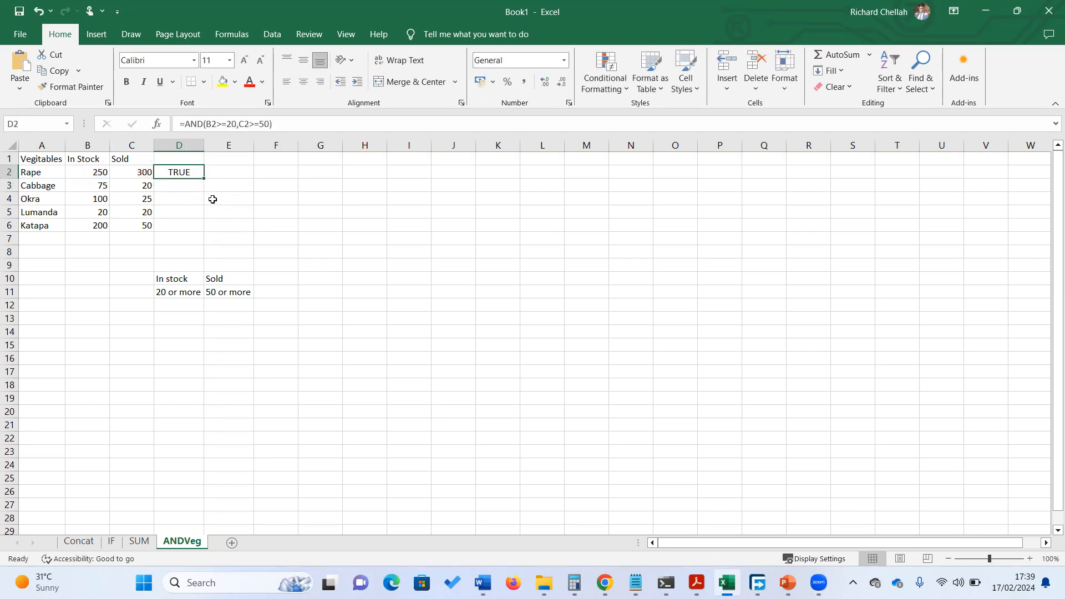
drag(204, 177, 208, 230)
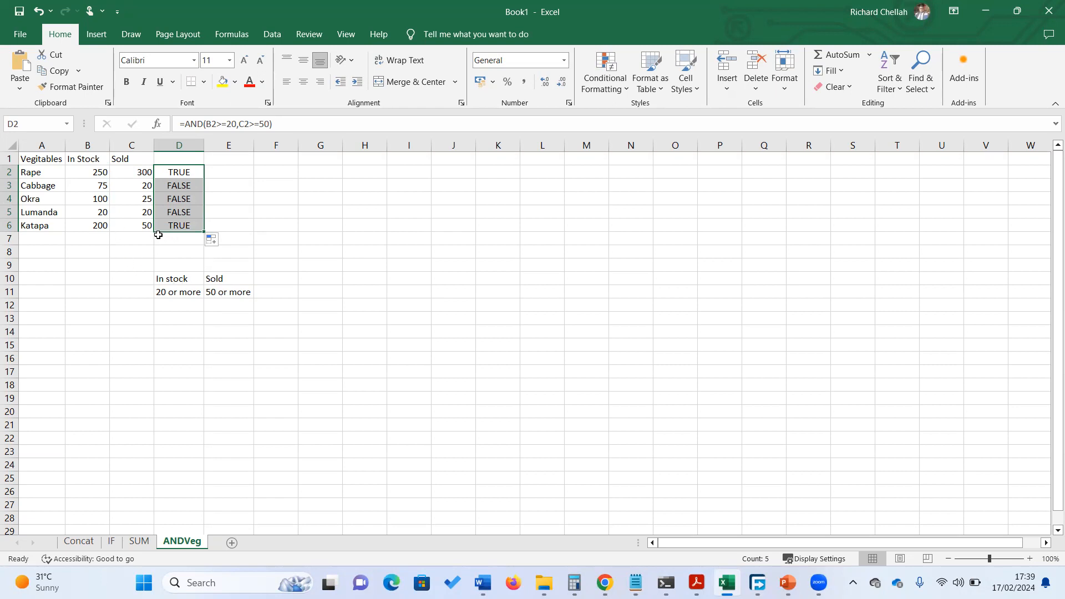
click(142, 226)
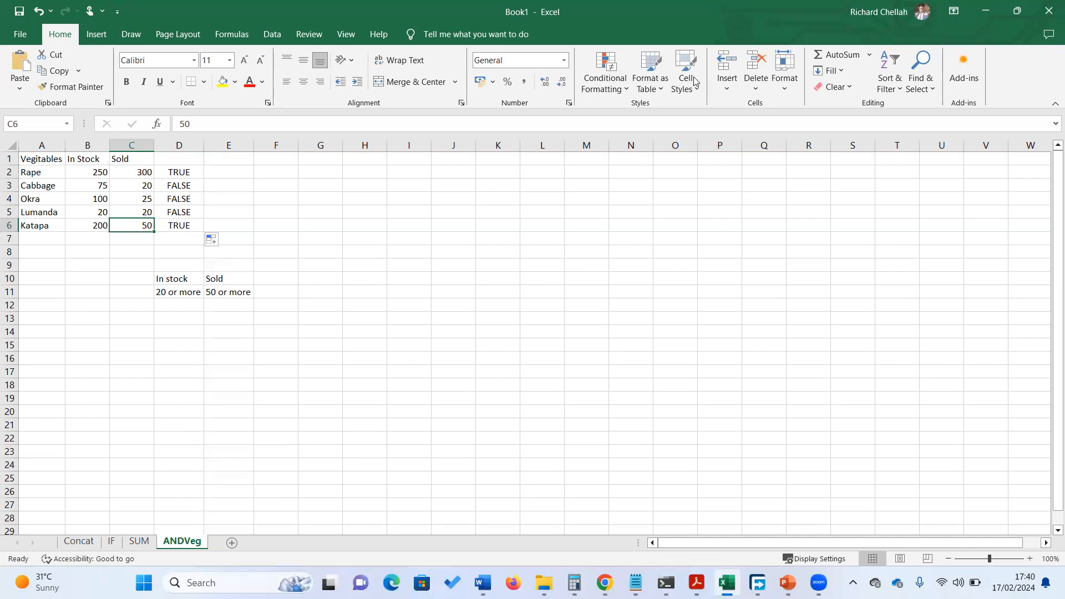
- Minimize the Excel workbook and switch to the PowerPoint presentation
click(983, 15)
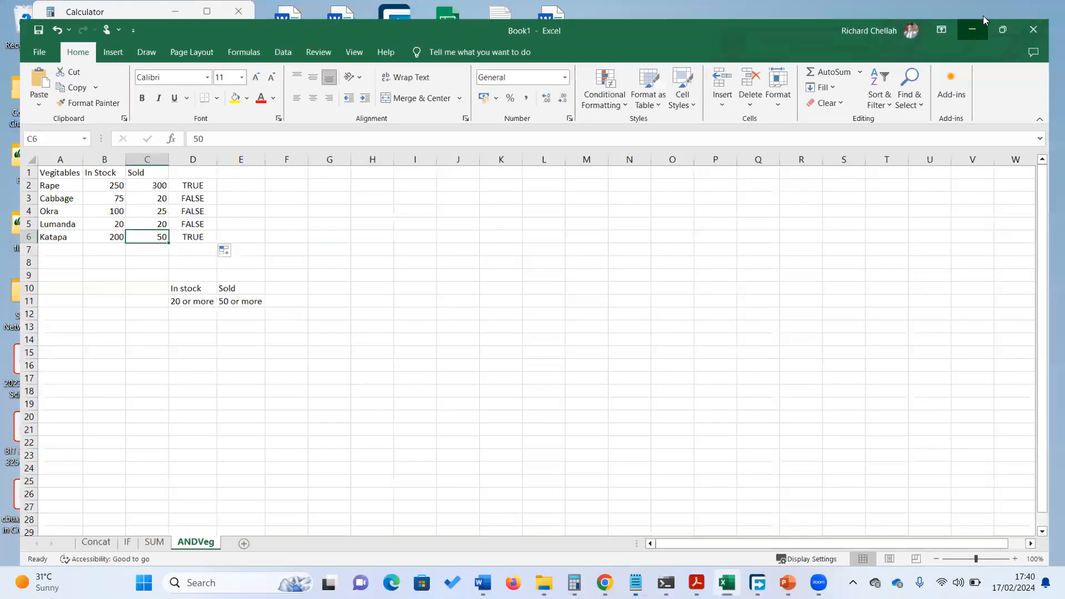
click(390, 68)
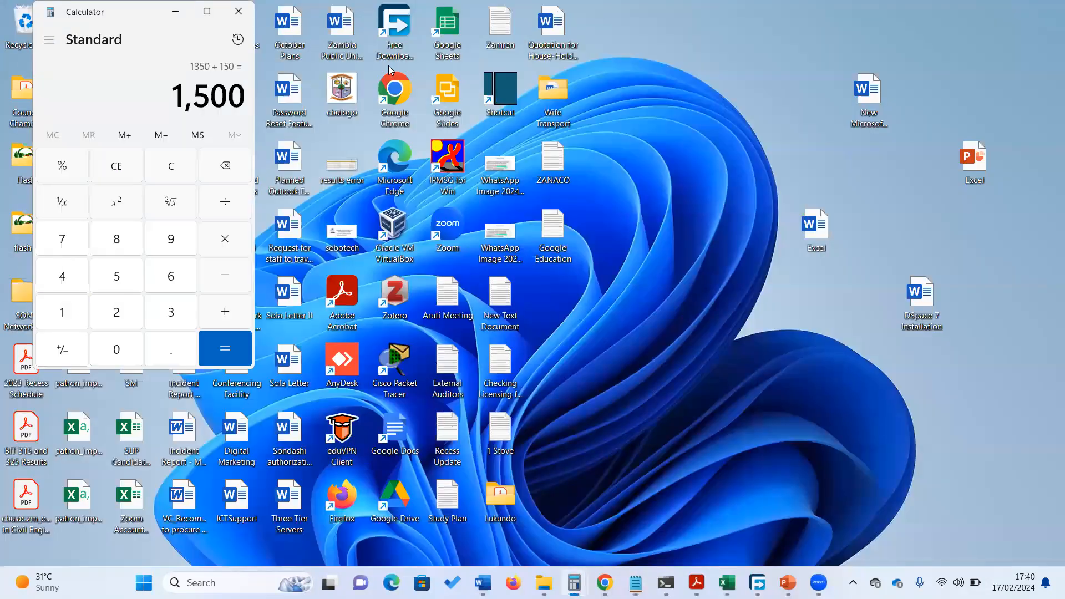
click(788, 582)
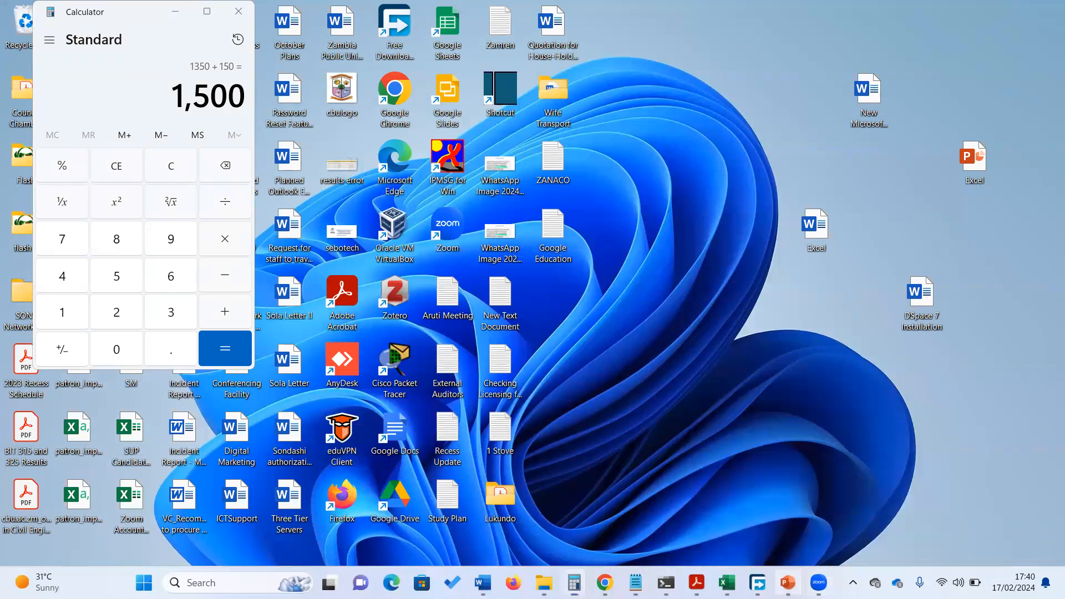